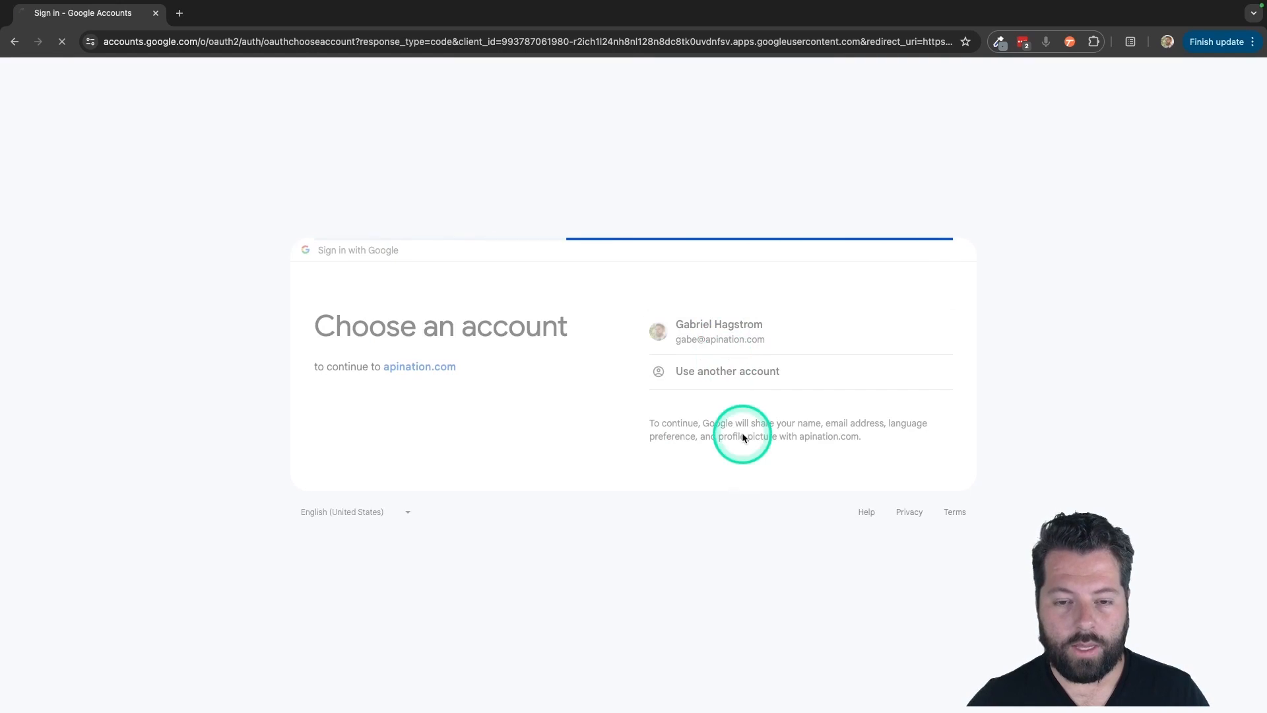
- Complete the Google sign-in, then open the PrimeStreet card from the Apps grid
click(732, 454)
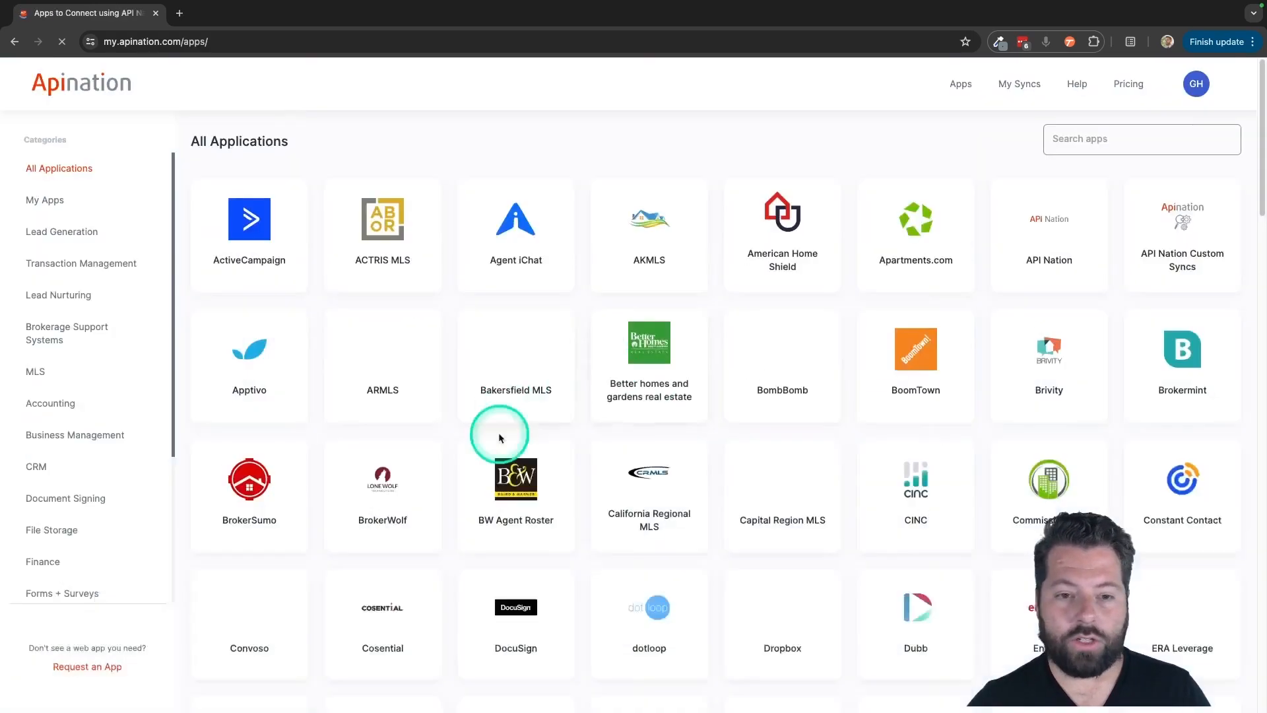
scroll(712, 373, down, 4)
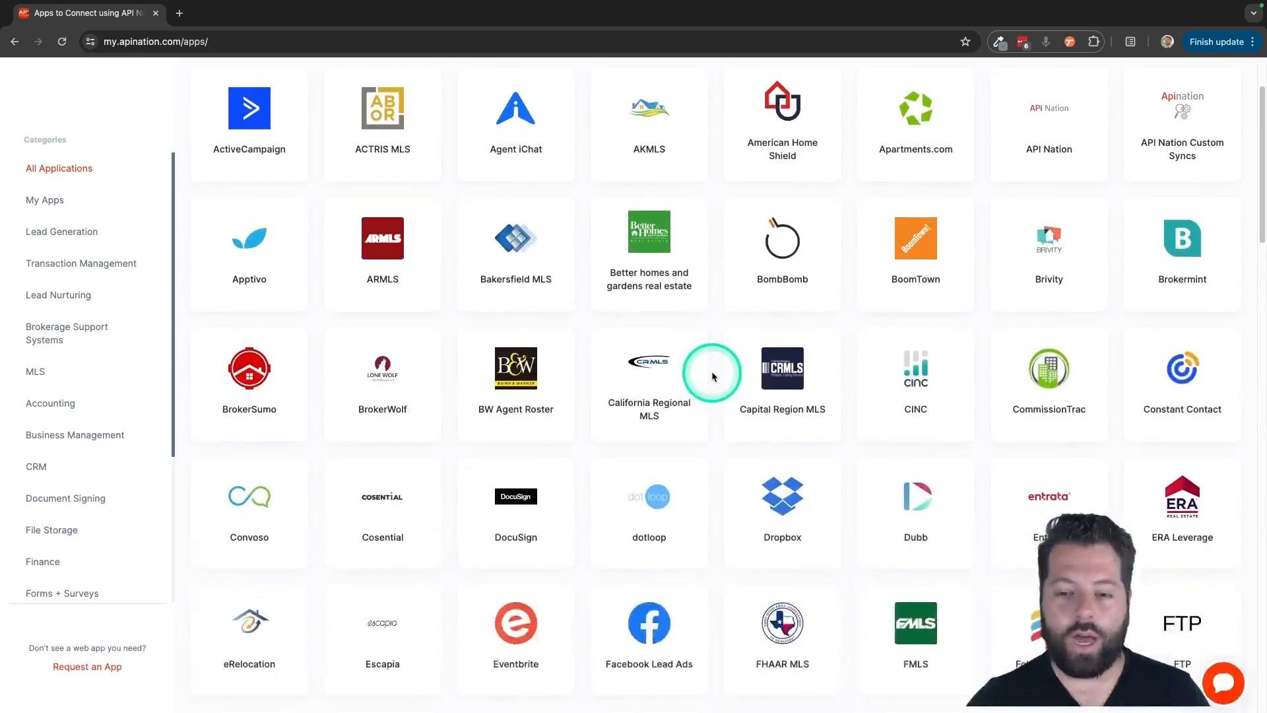
scroll(712, 376, down, 8)
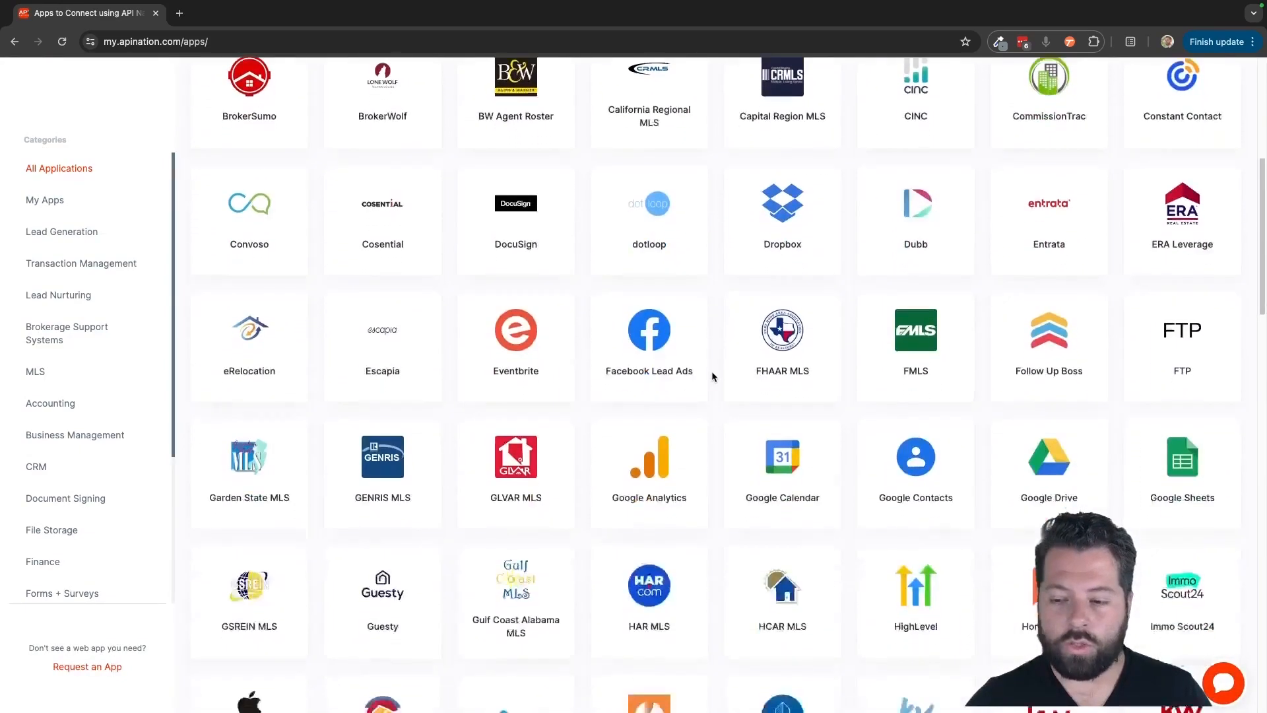
scroll(712, 374, down, 7)
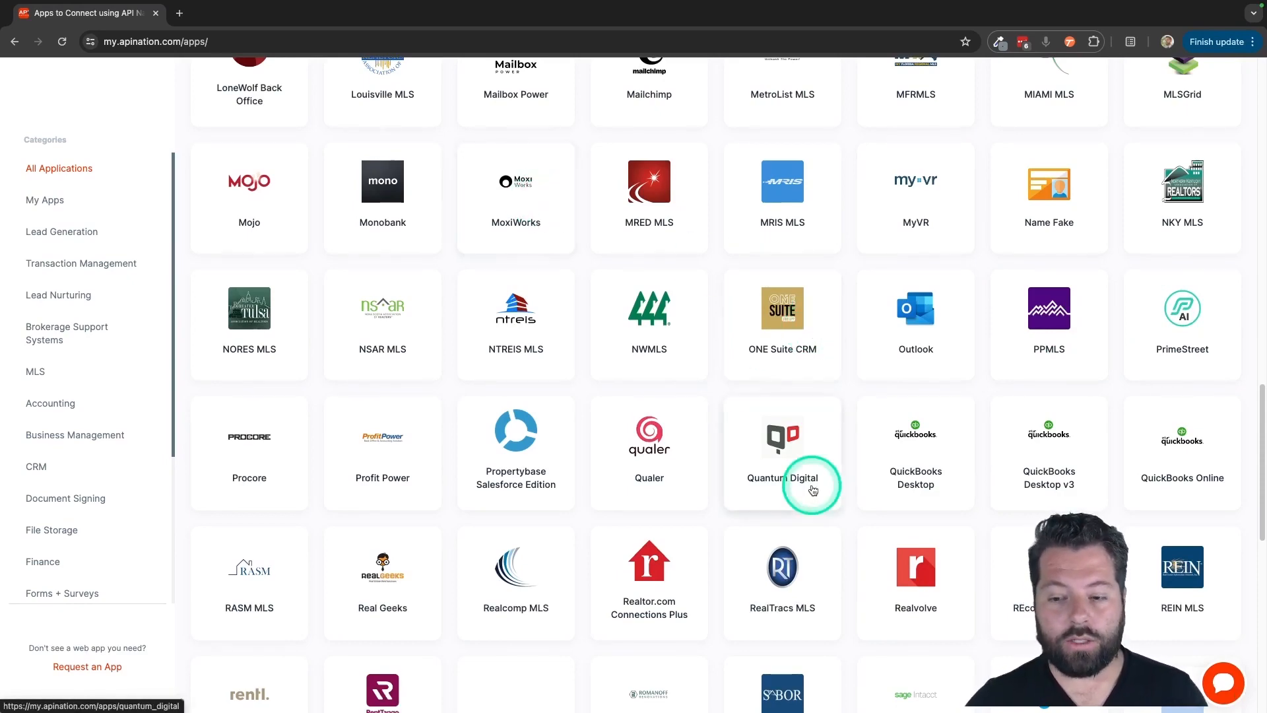
scroll(870, 578, down, 5)
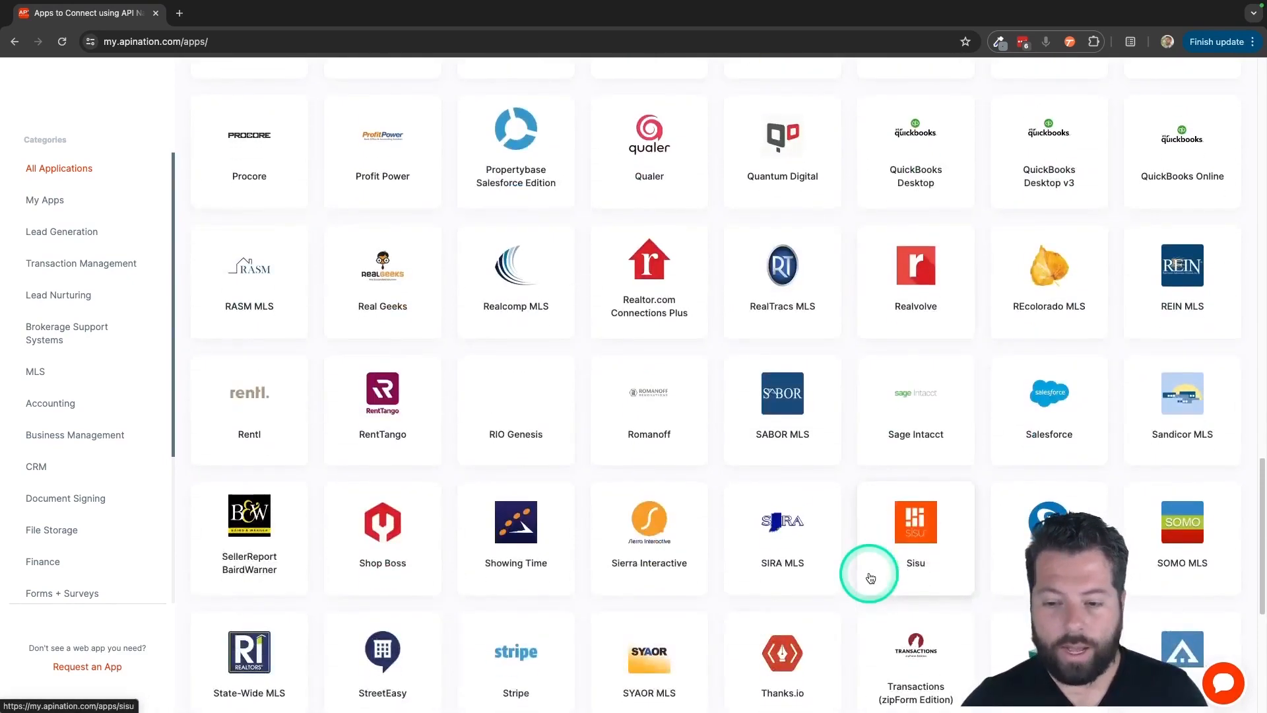
scroll(870, 578, up, 7)
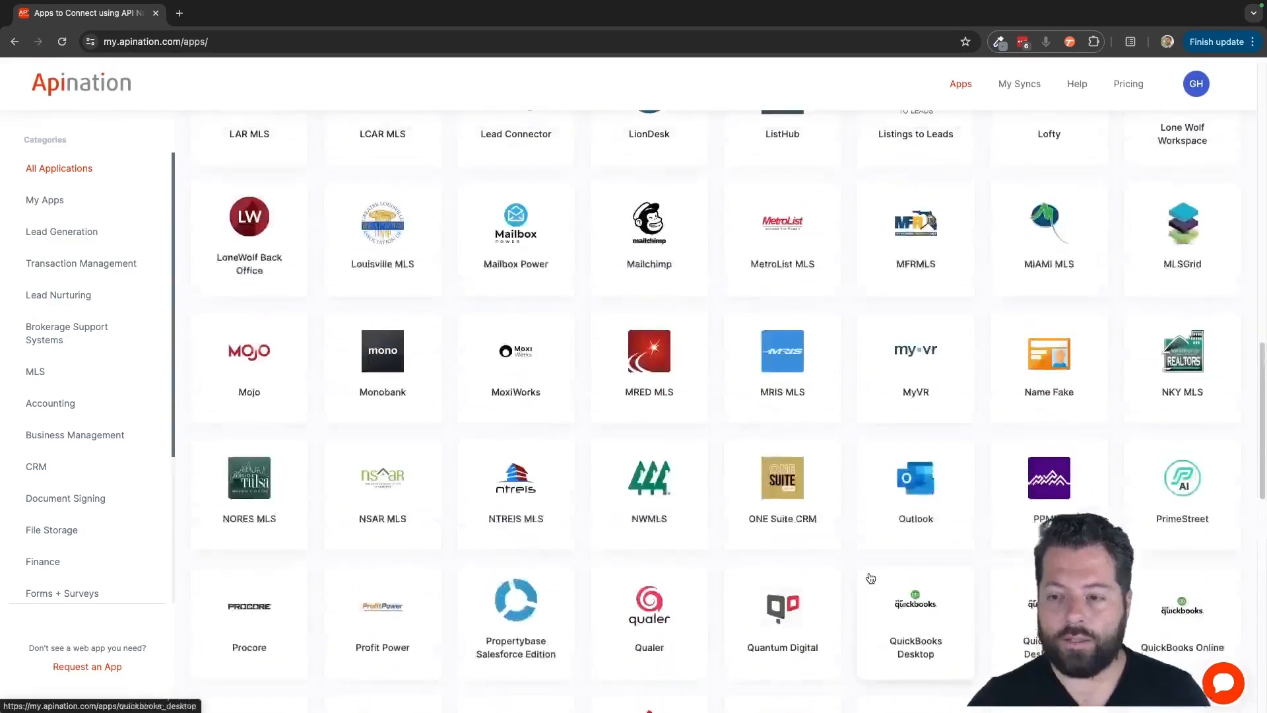
scroll(1136, 462, up, 1)
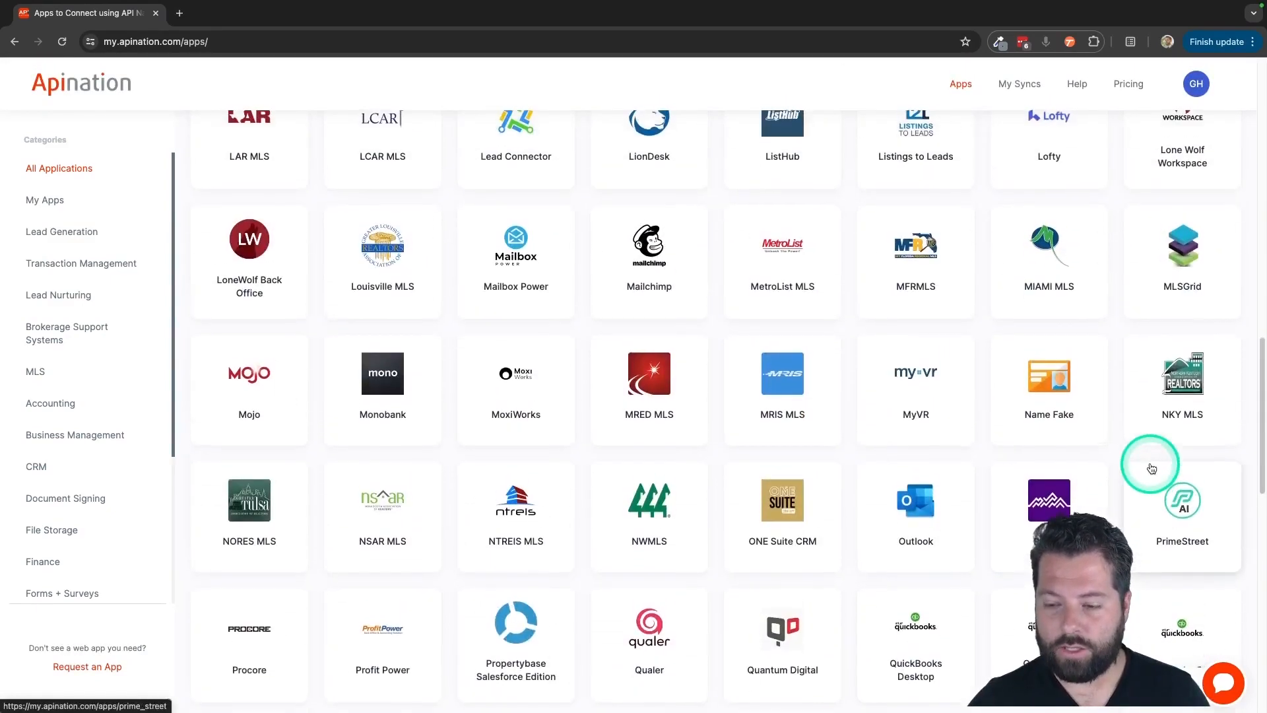
click(1174, 500)
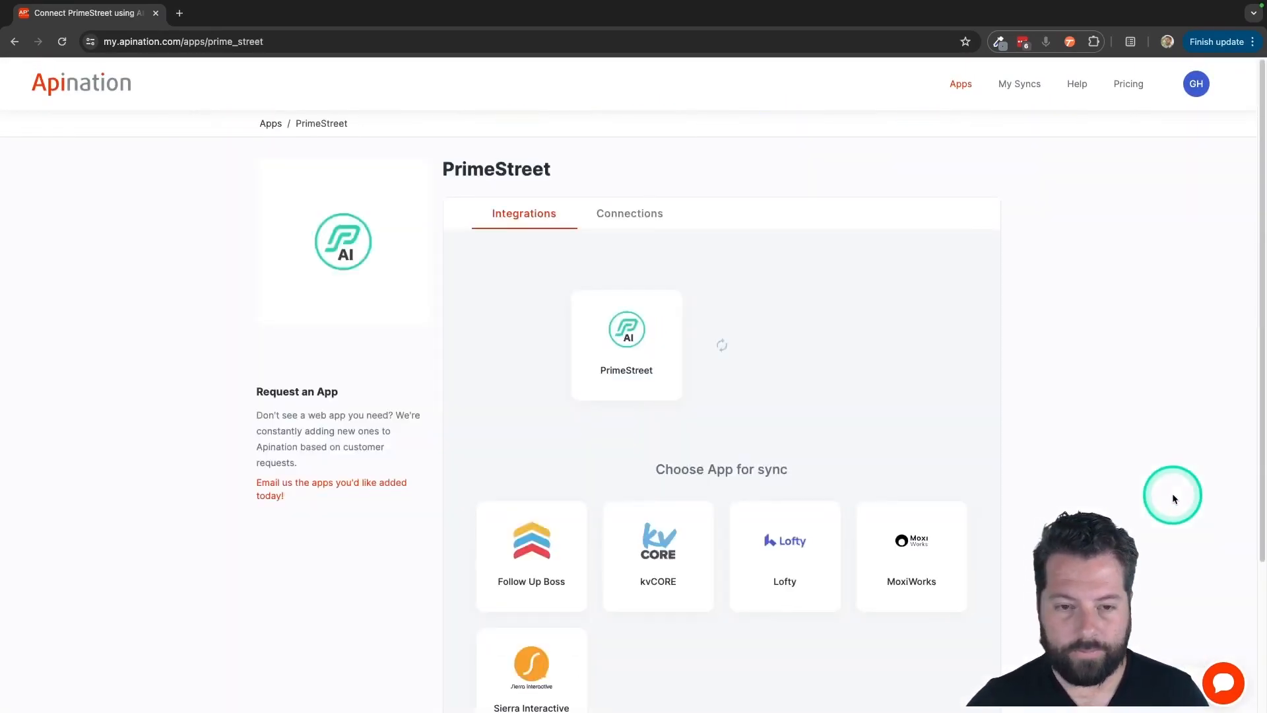
- Choose Lofty as the sync partner and activate 'PrimeStreet referrals into Lofty'
scroll(903, 403, down, 2)
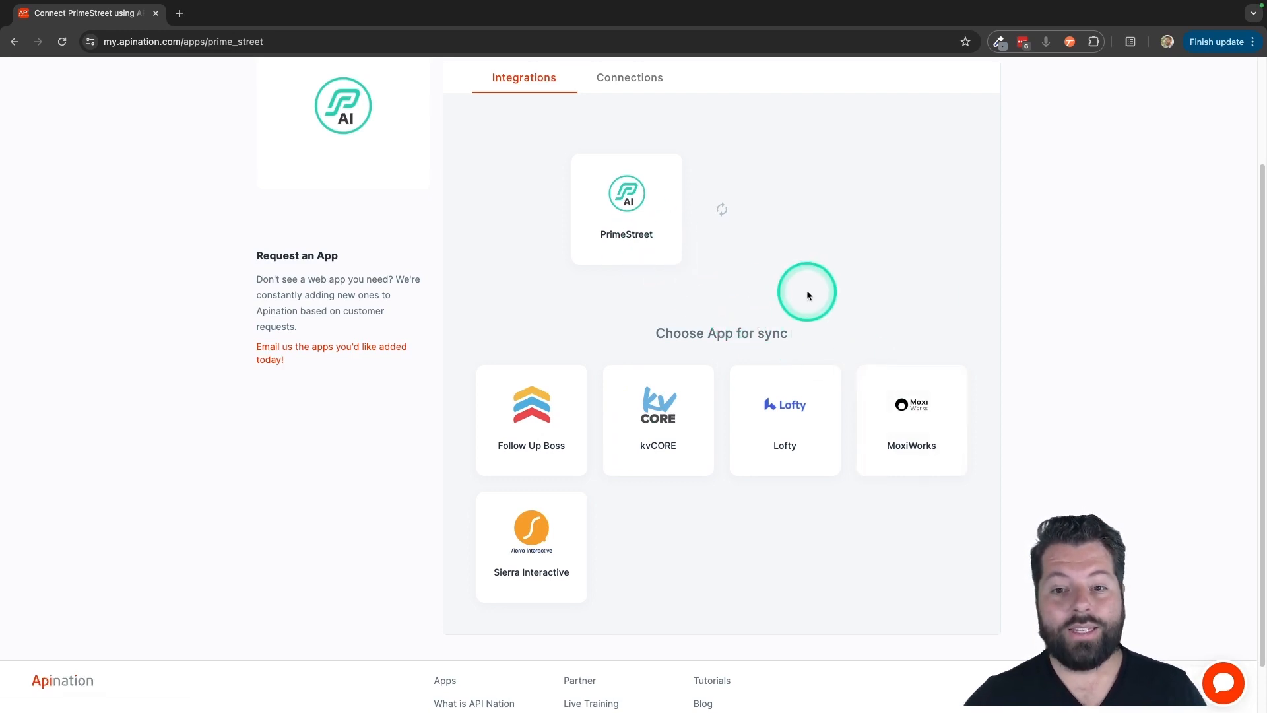
click(786, 413)
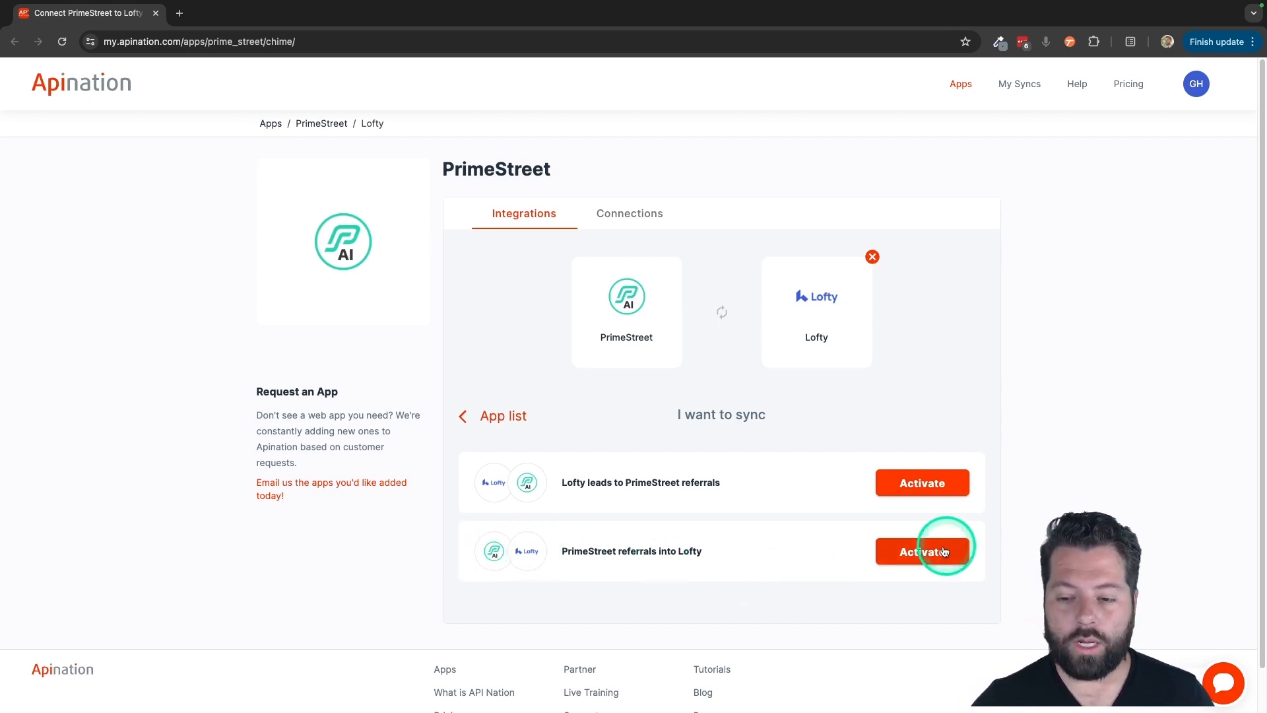
click(922, 552)
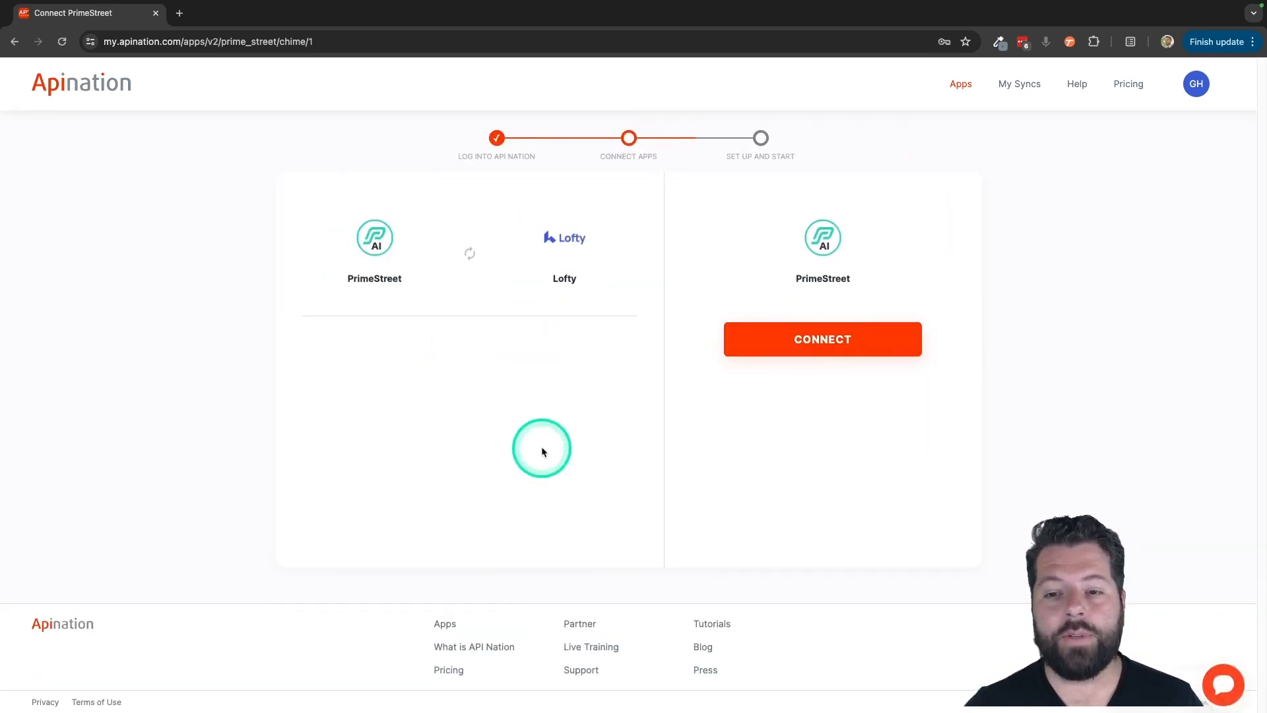
- Connect the PrimeStreet account using its login e-mail and pasted password
click(841, 355)
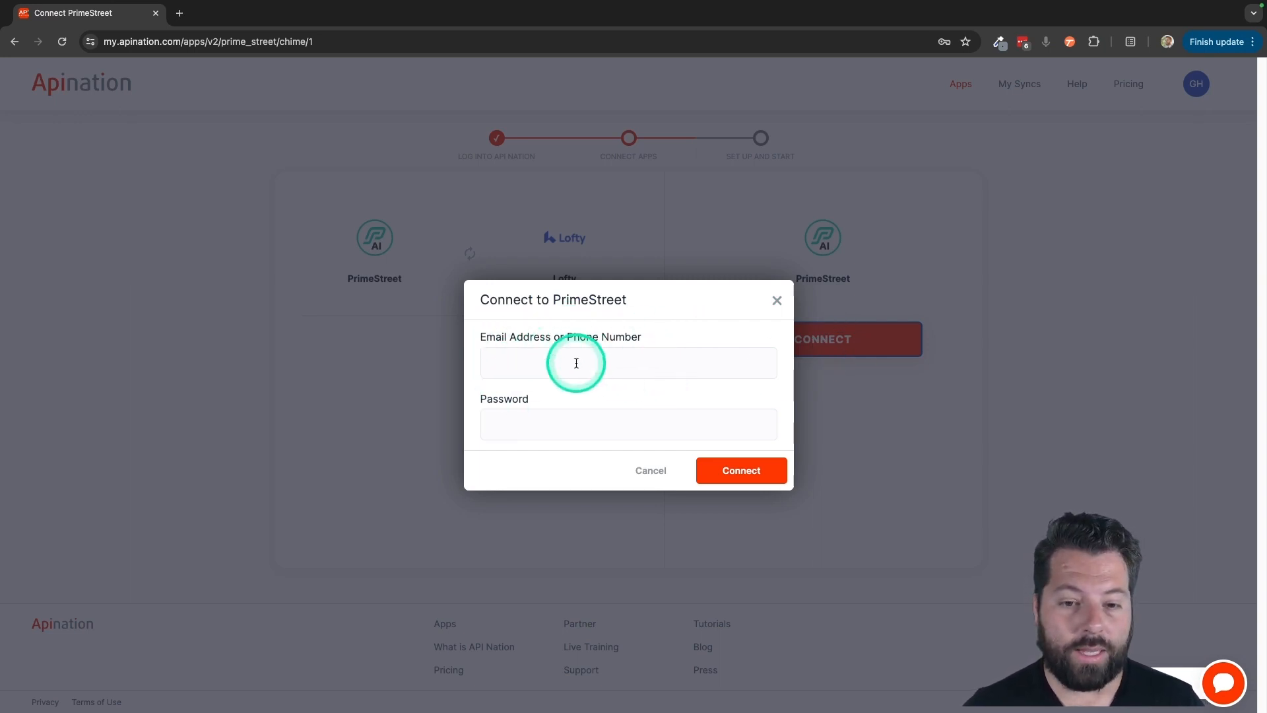
click(546, 364)
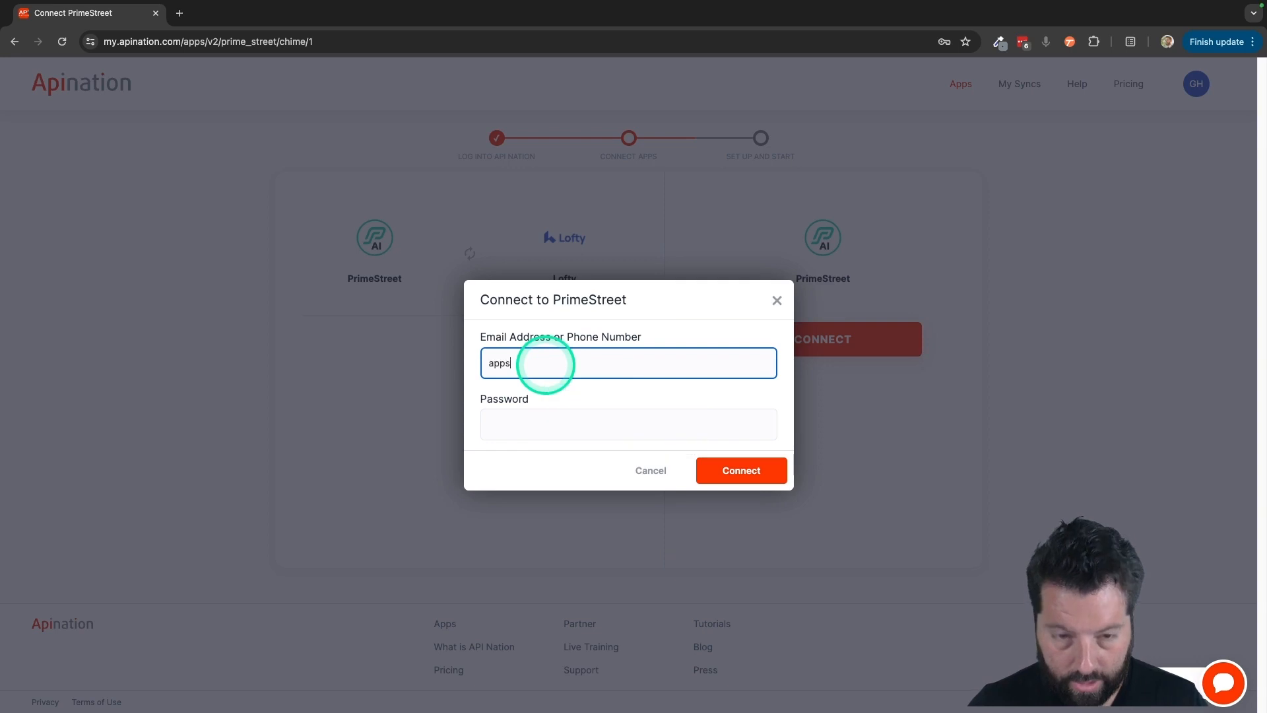
key(Tab)
click(529, 394)
key(ctrl+v)
click(721, 469)
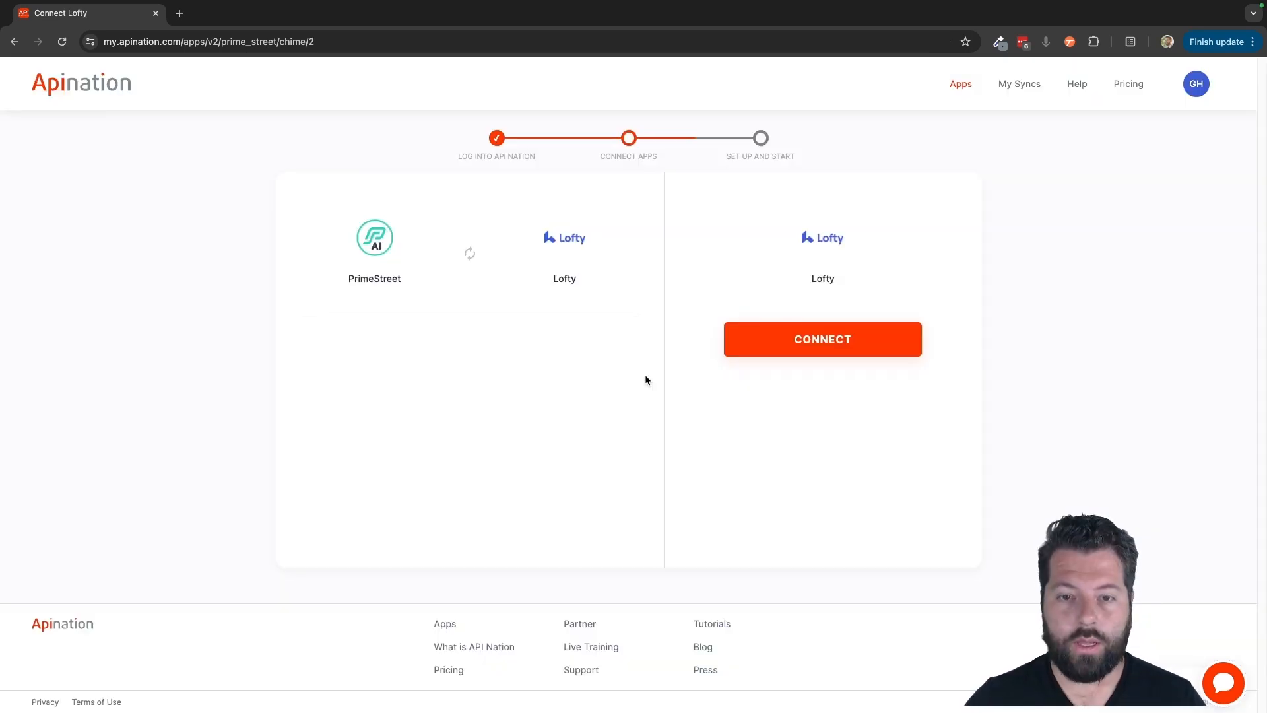
- Connect Lofty and authorize Apination's access on Lofty's page
click(807, 319)
click(825, 285)
click(811, 344)
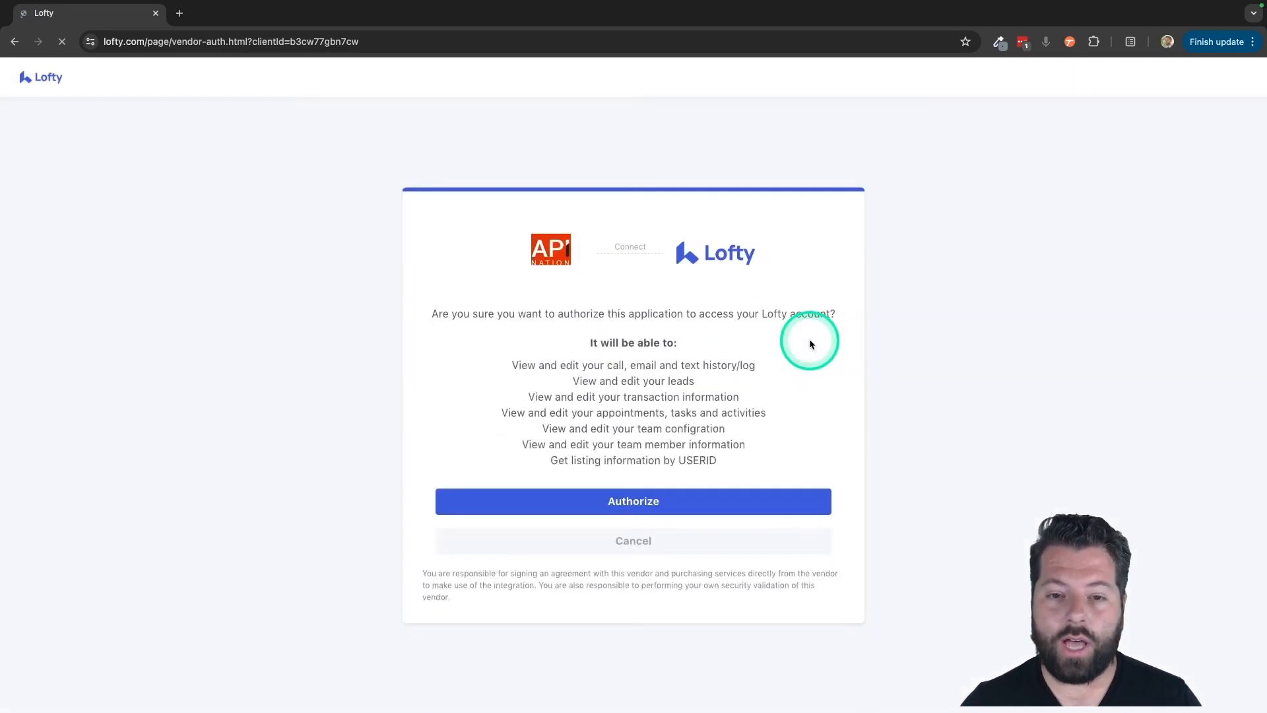
click(634, 503)
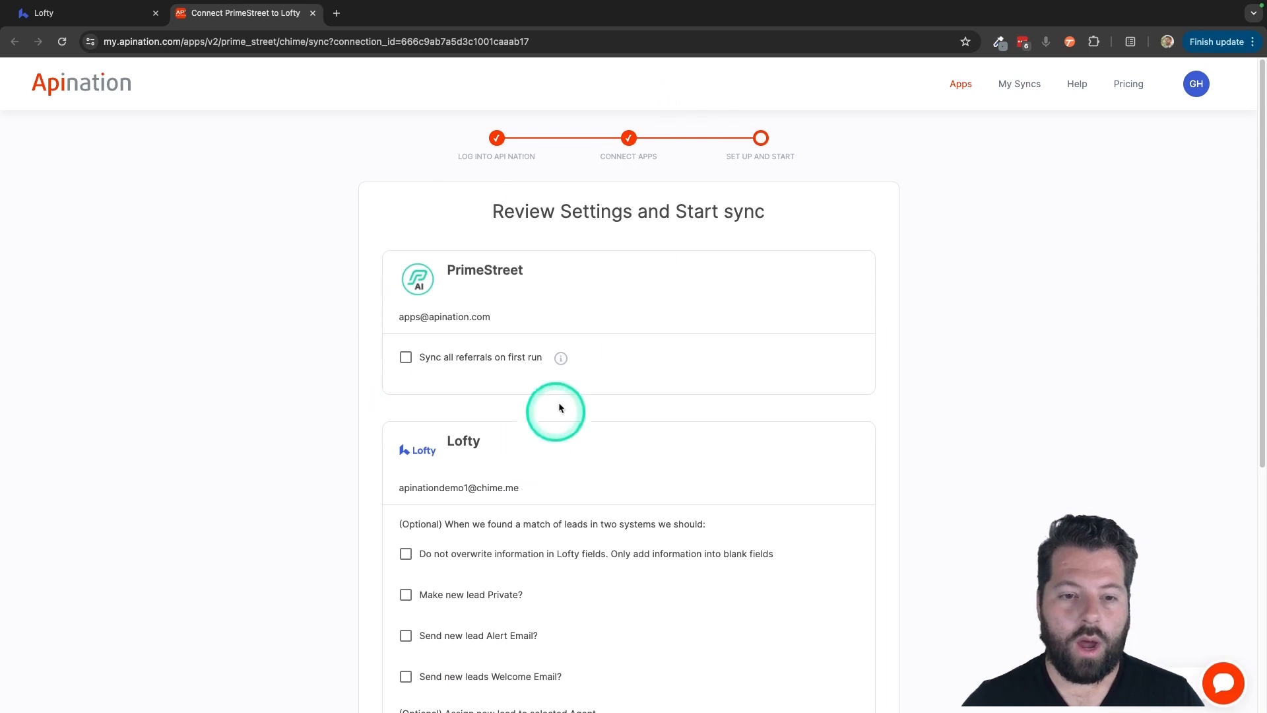
- Turn off 'Sync all referrals on first run' on the Review Settings page
scroll(536, 437, down, 1)
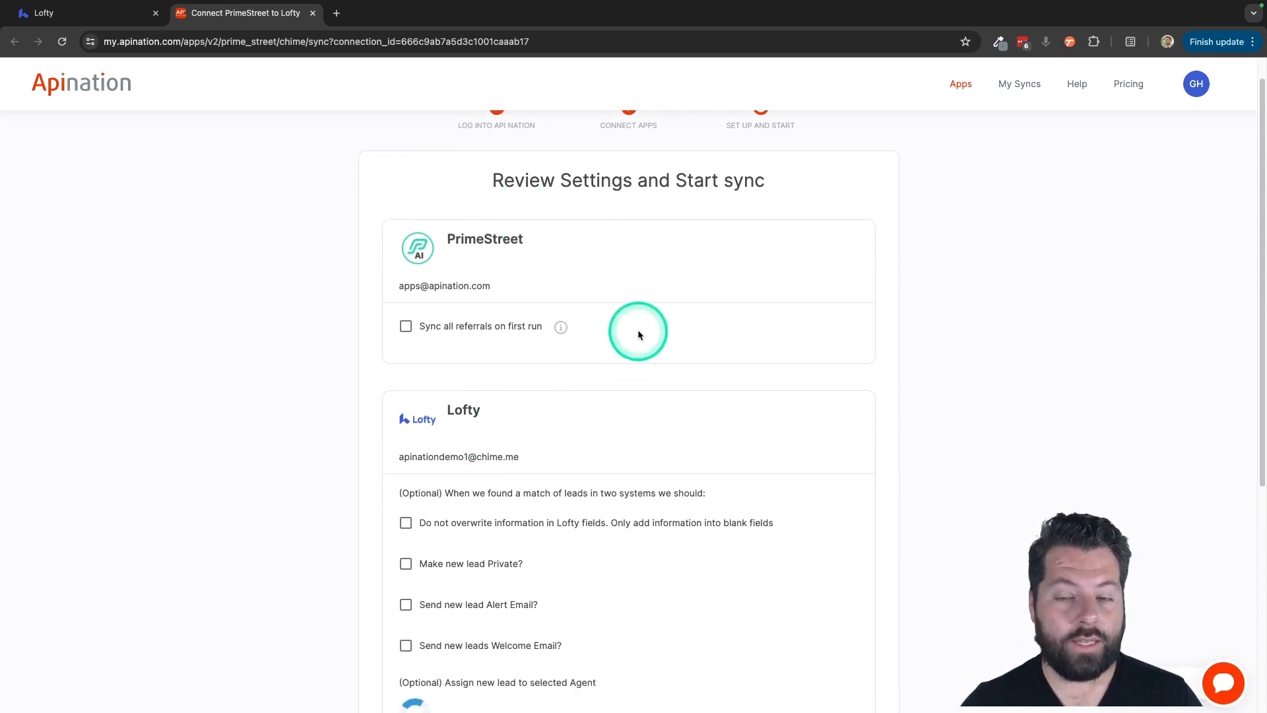
scroll(637, 330, down, 1)
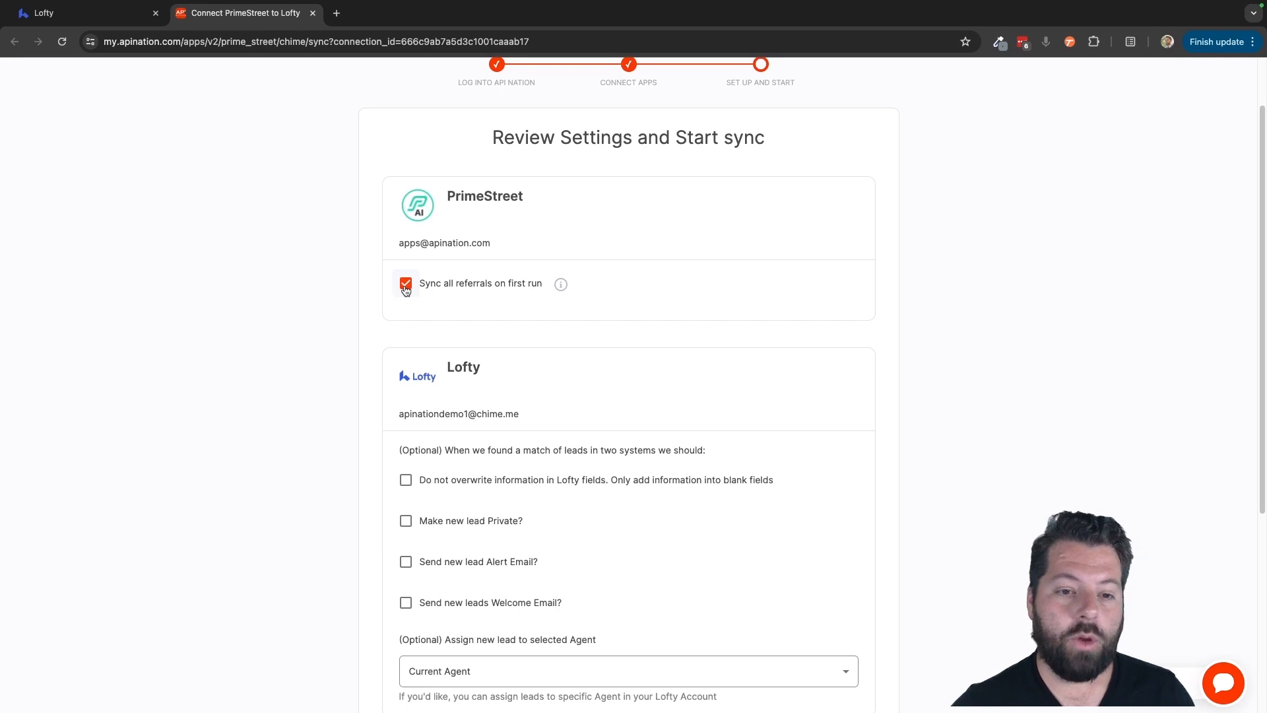
click(406, 291)
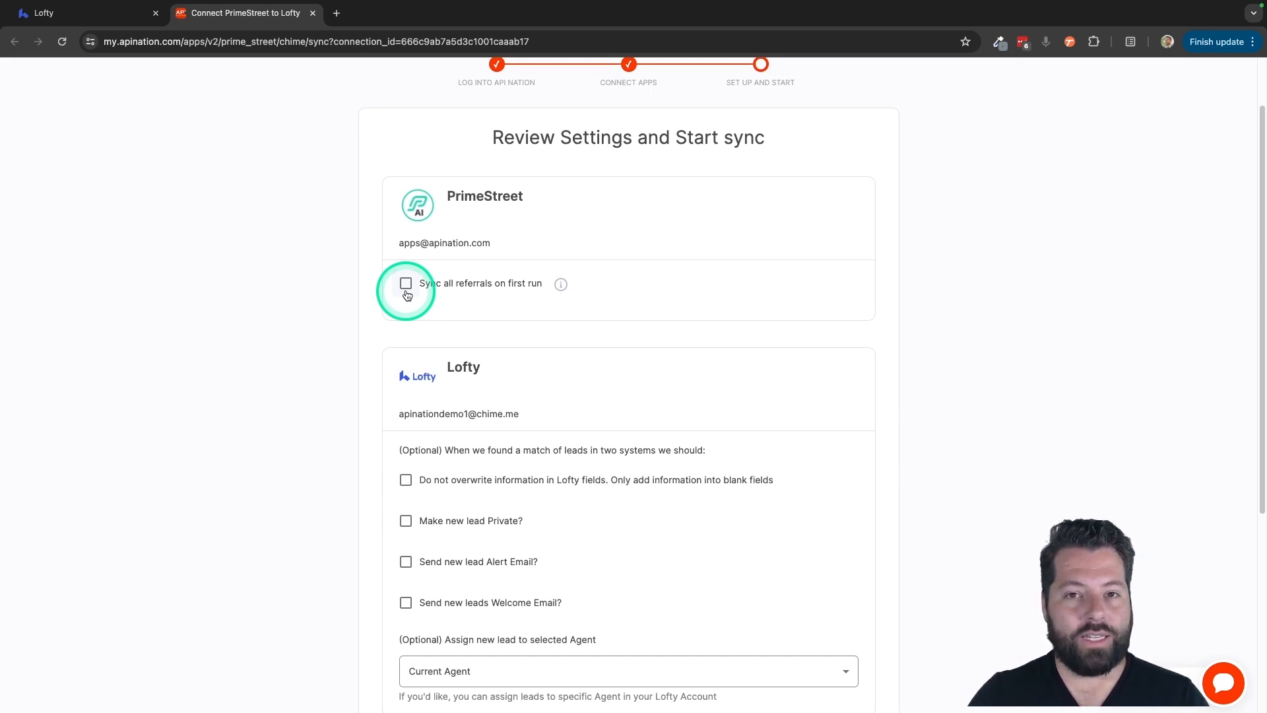
scroll(407, 295, down, 3)
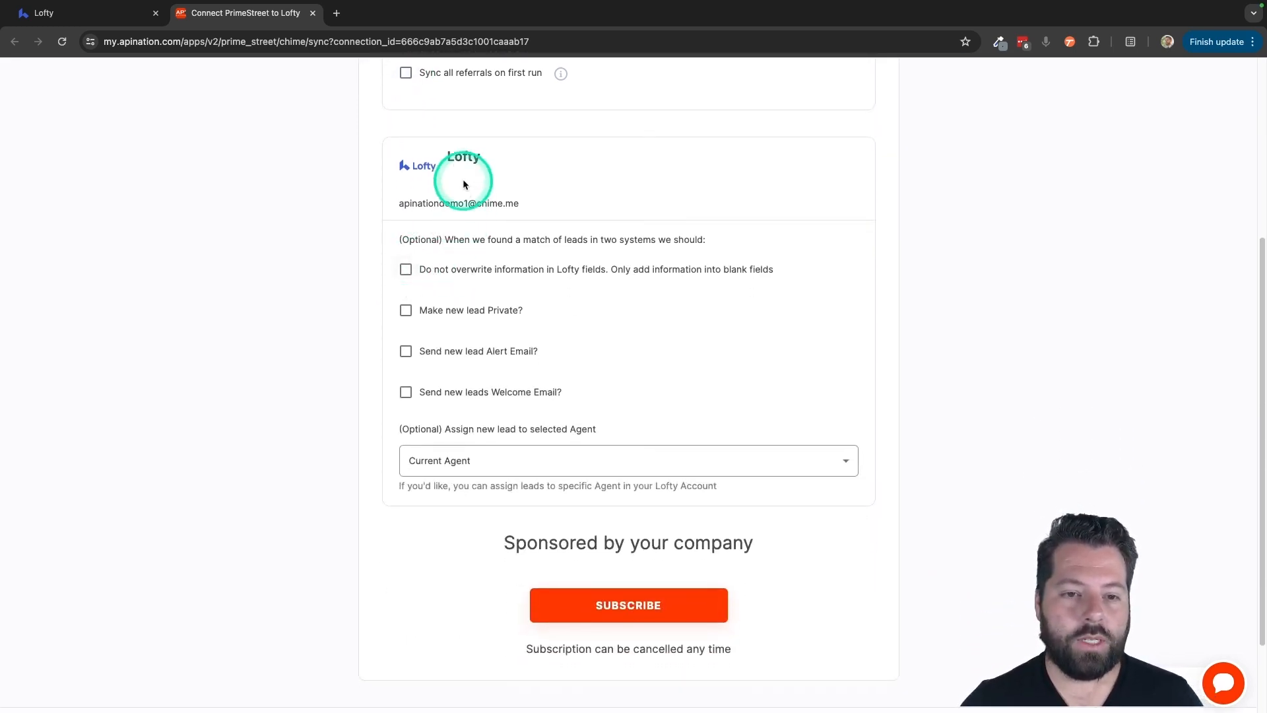
- Tick 'Do not overwrite information in Lofty fields' and 'Send new leads Welcome Email?'
scroll(477, 300, down, 1)
scroll(479, 305, down, 1)
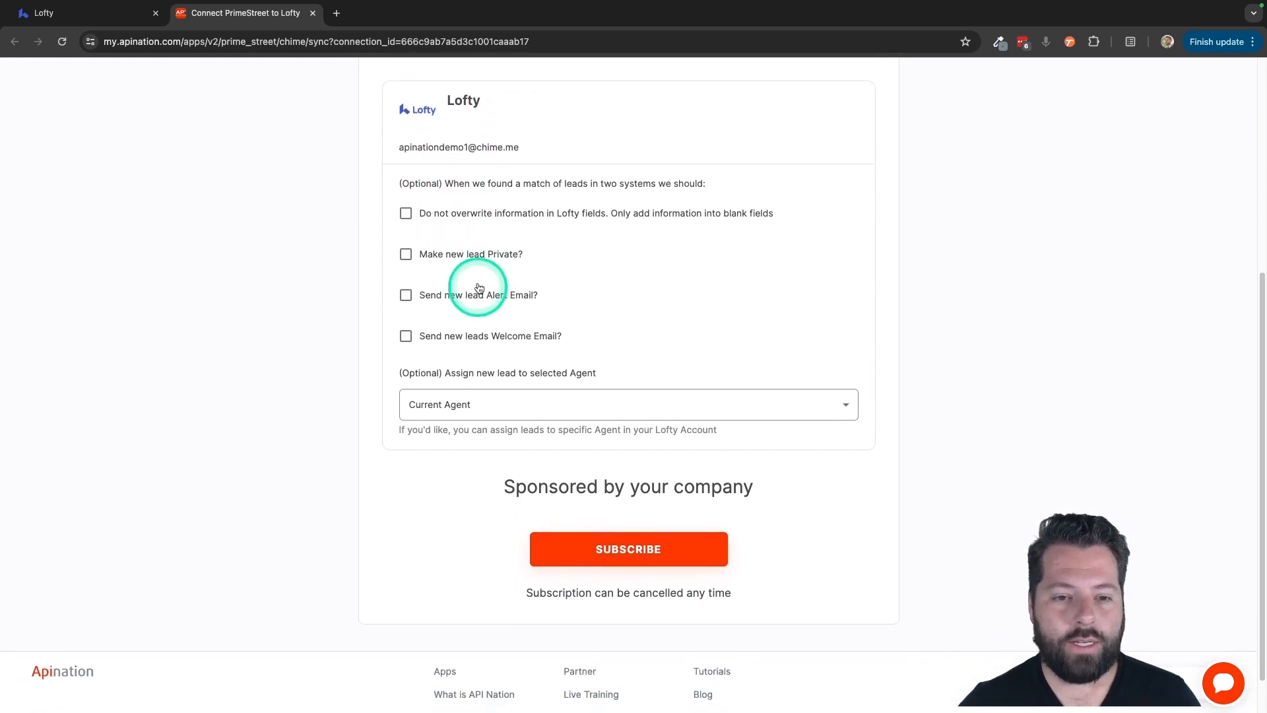
click(457, 215)
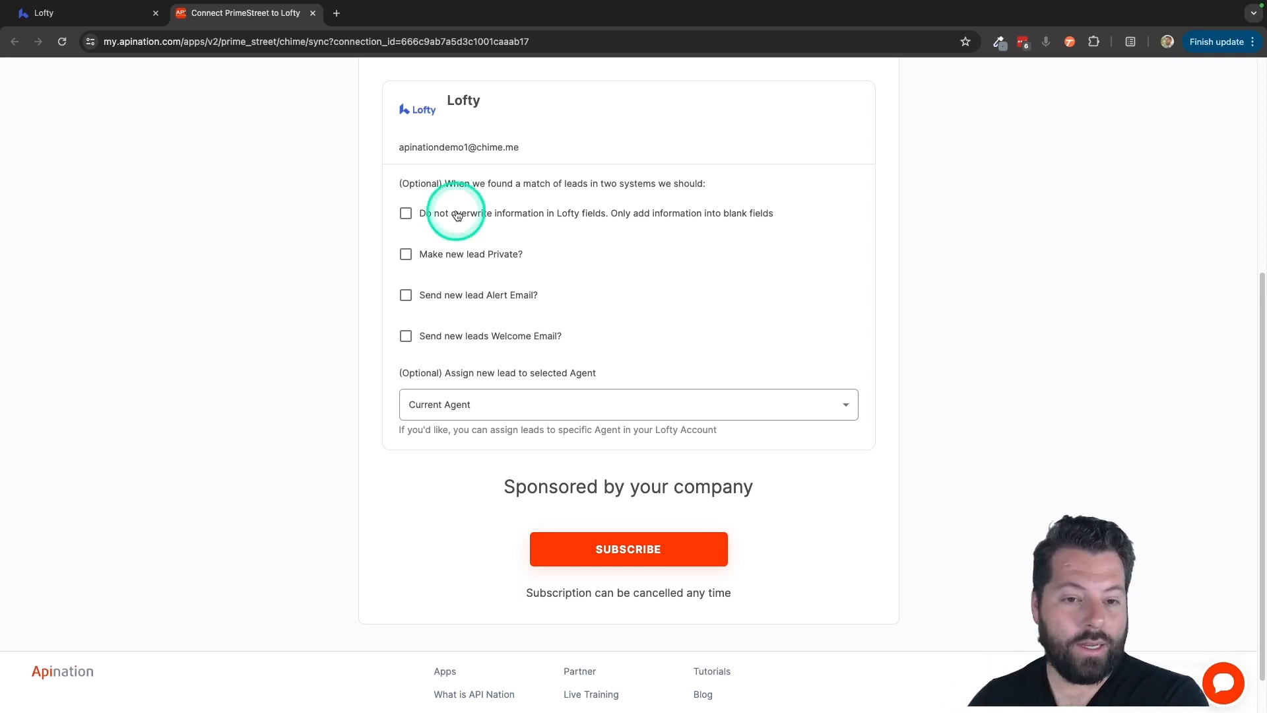
click(456, 215)
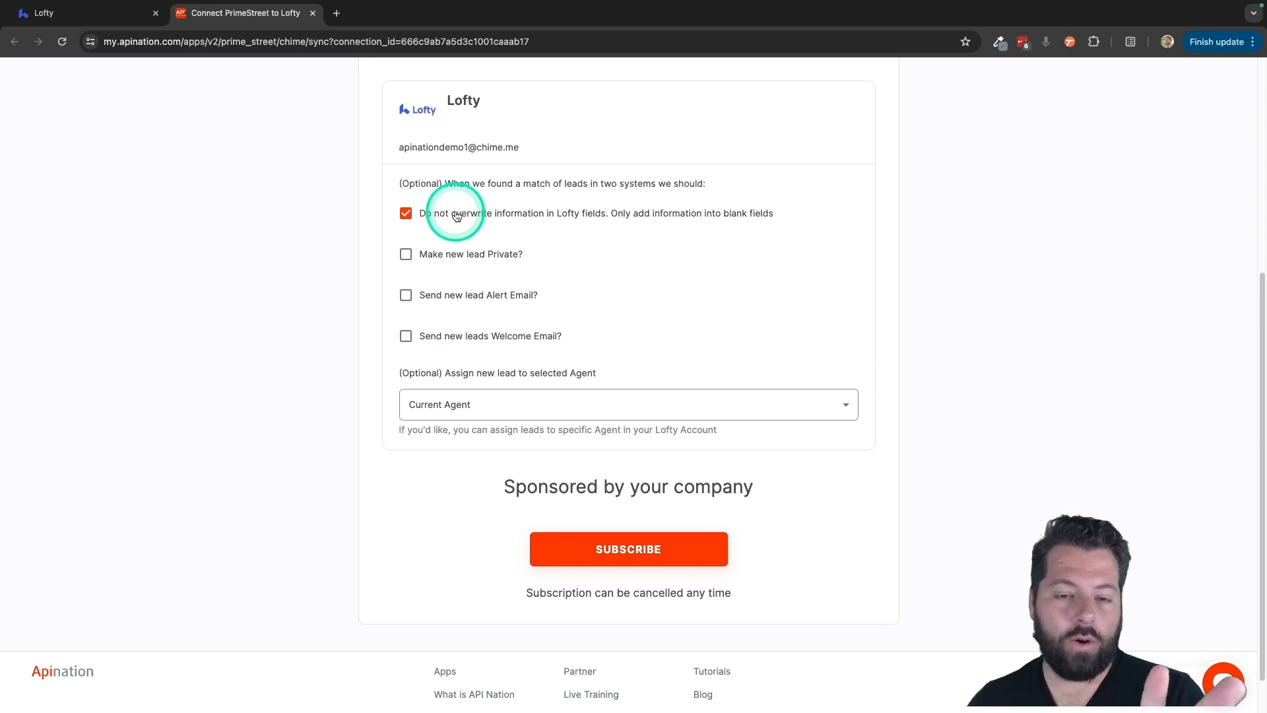
scroll(439, 232, down, 1)
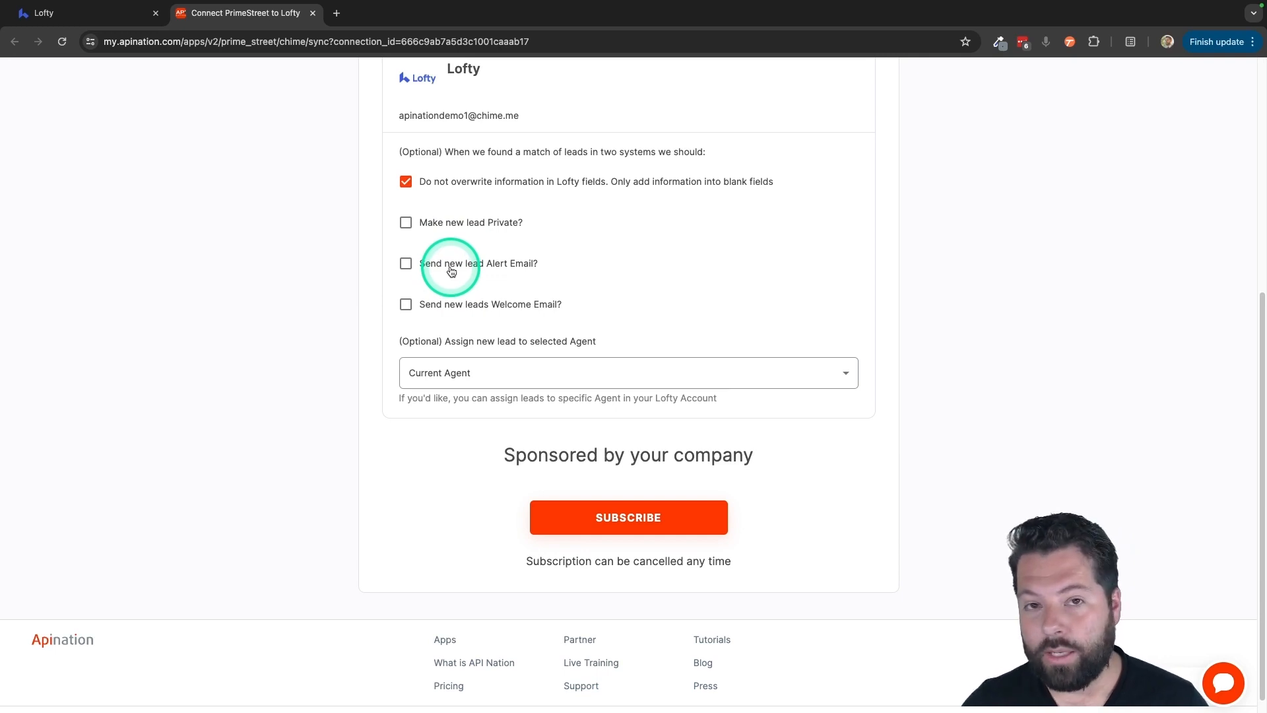
click(464, 310)
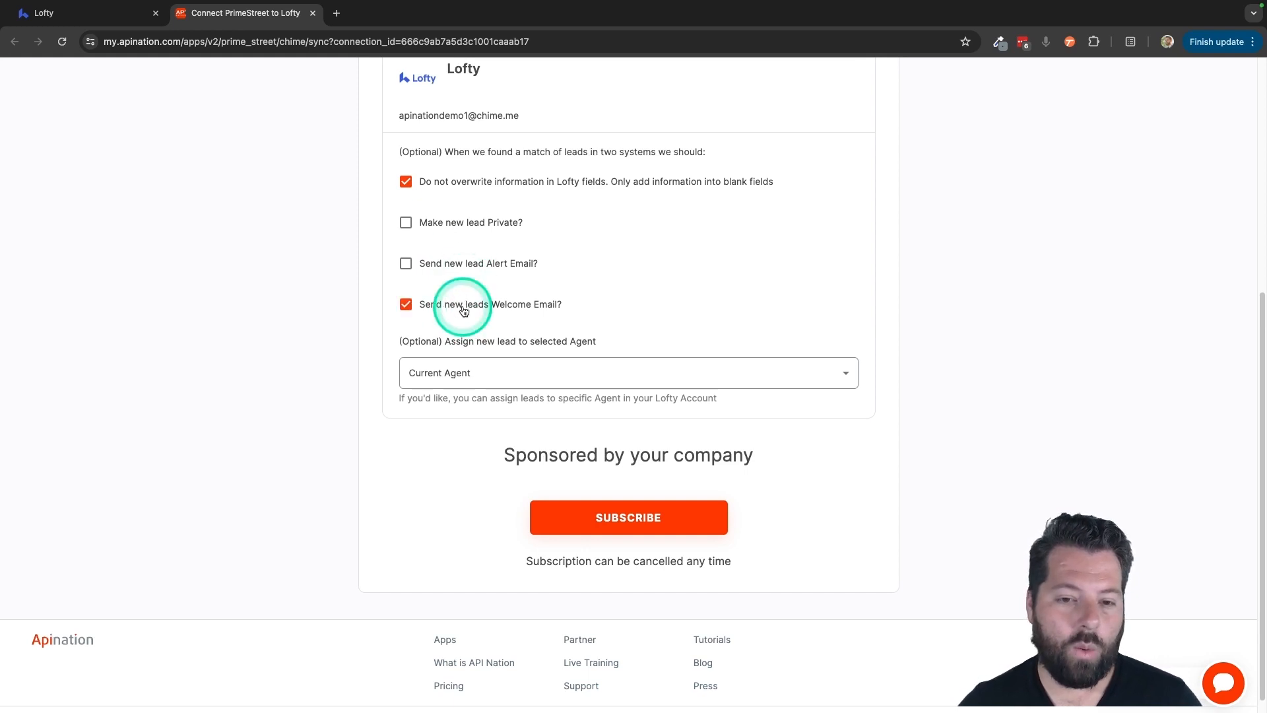
- Keep new leads assigned to Current Agent and subscribe to create the sync
scroll(531, 327, down, 1)
scroll(531, 327, up, 1)
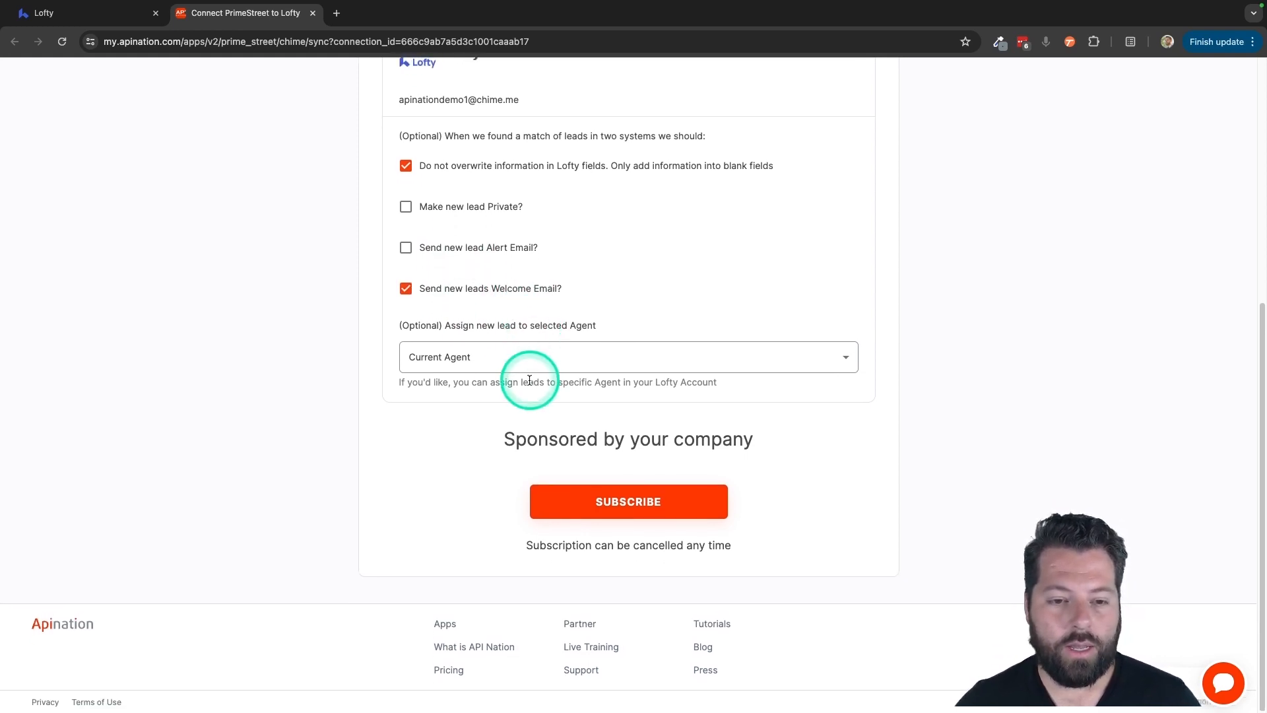
click(495, 361)
click(462, 380)
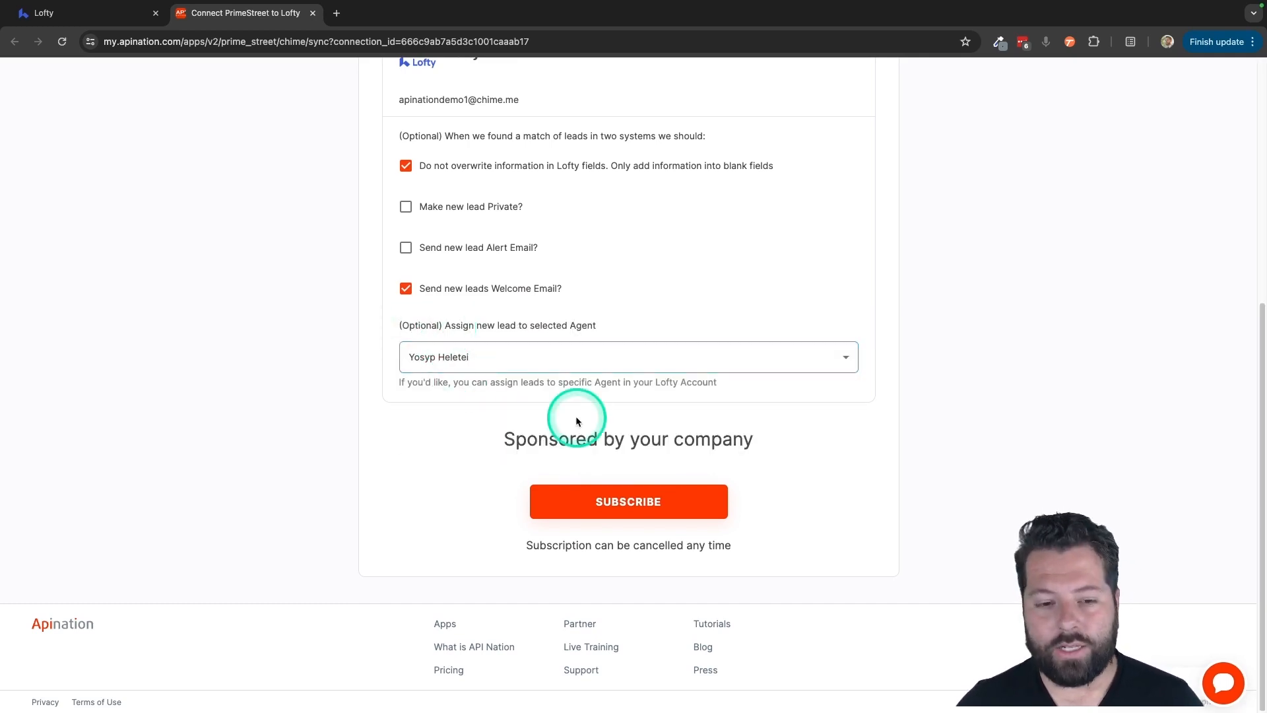
click(552, 362)
click(468, 334)
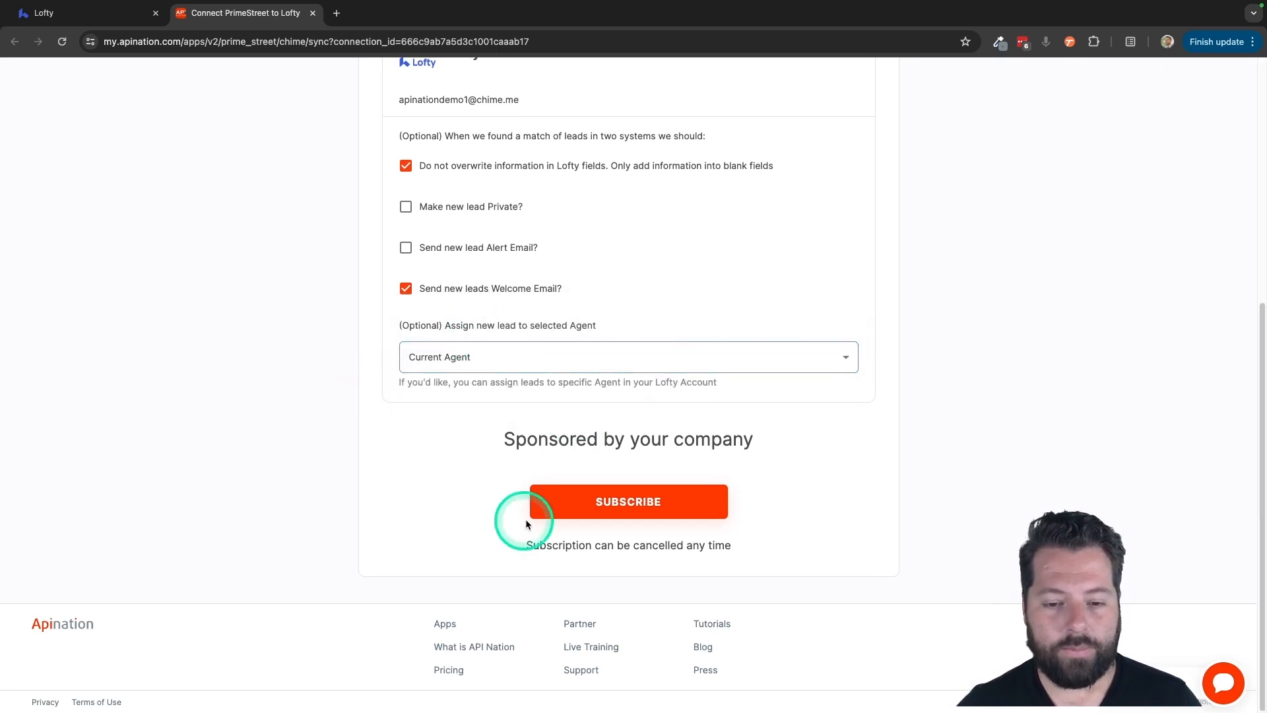
click(611, 502)
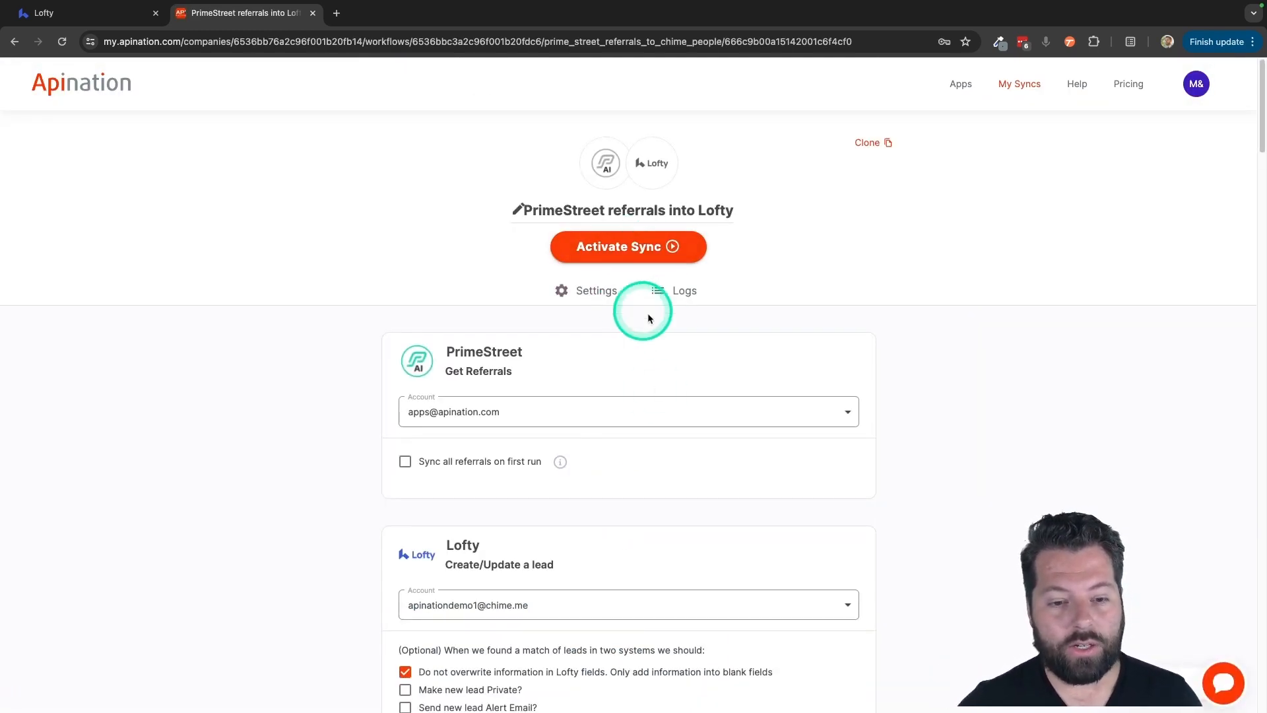
- Uncheck 'Send new leads Welcome Email?' in the Lofty options
scroll(649, 508, down, 3)
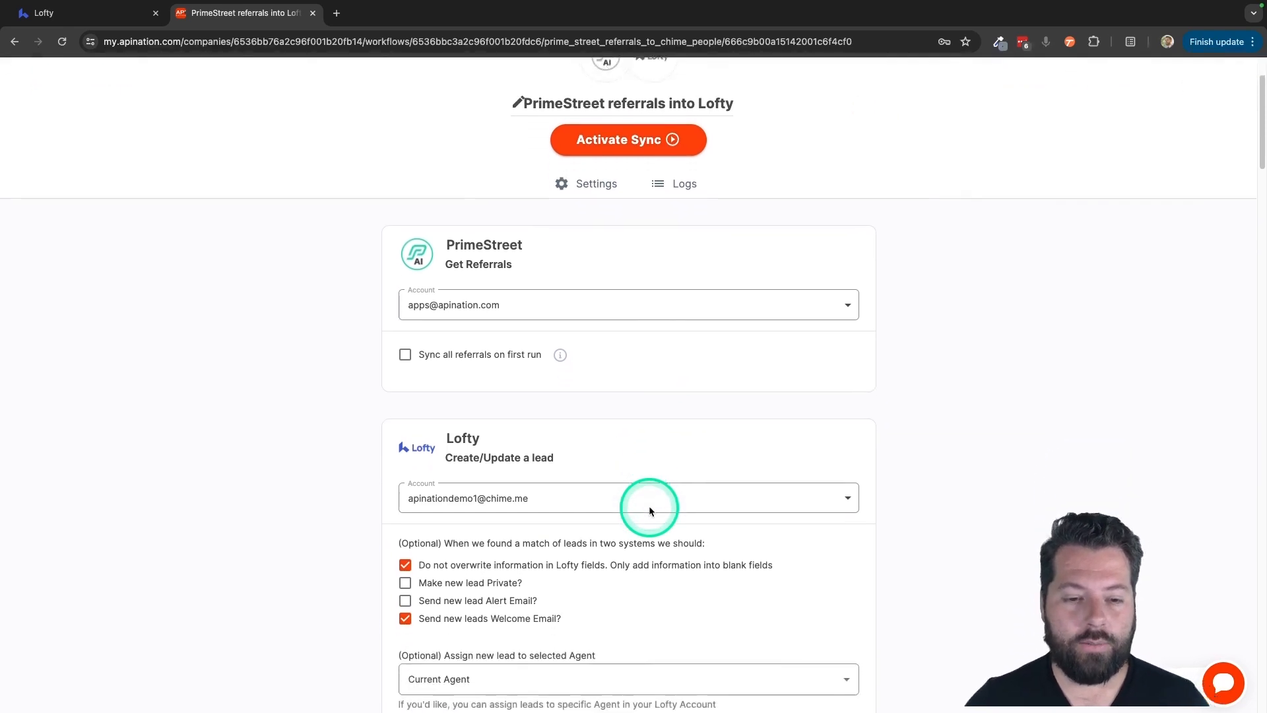
scroll(650, 284, down, 3)
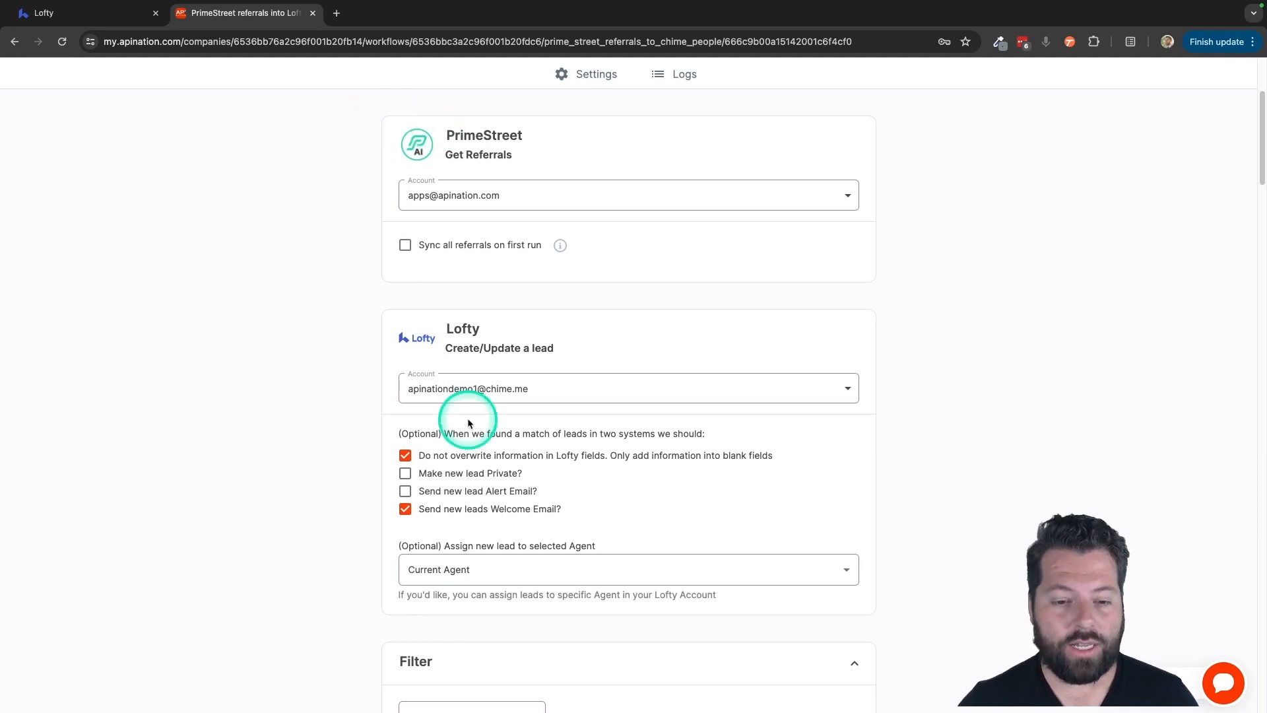
scroll(466, 412, down, 1)
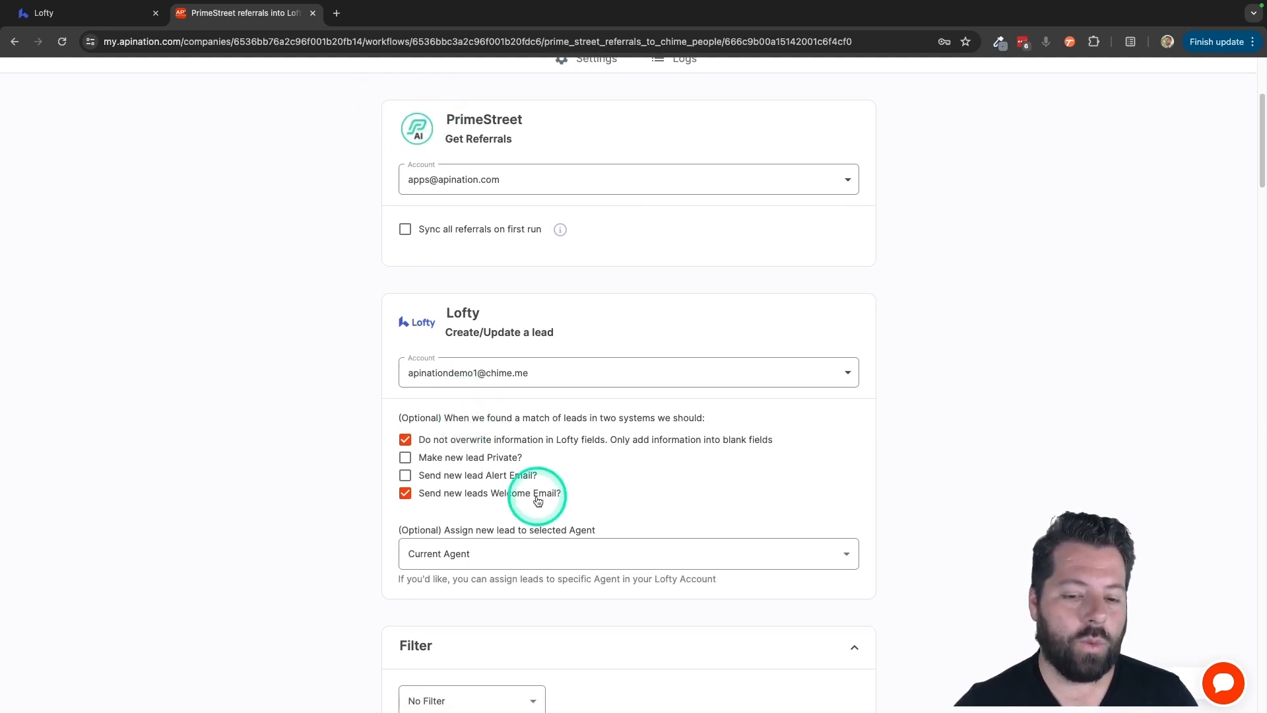
scroll(619, 290, up, 4)
scroll(620, 291, down, 3)
scroll(620, 295, down, 2)
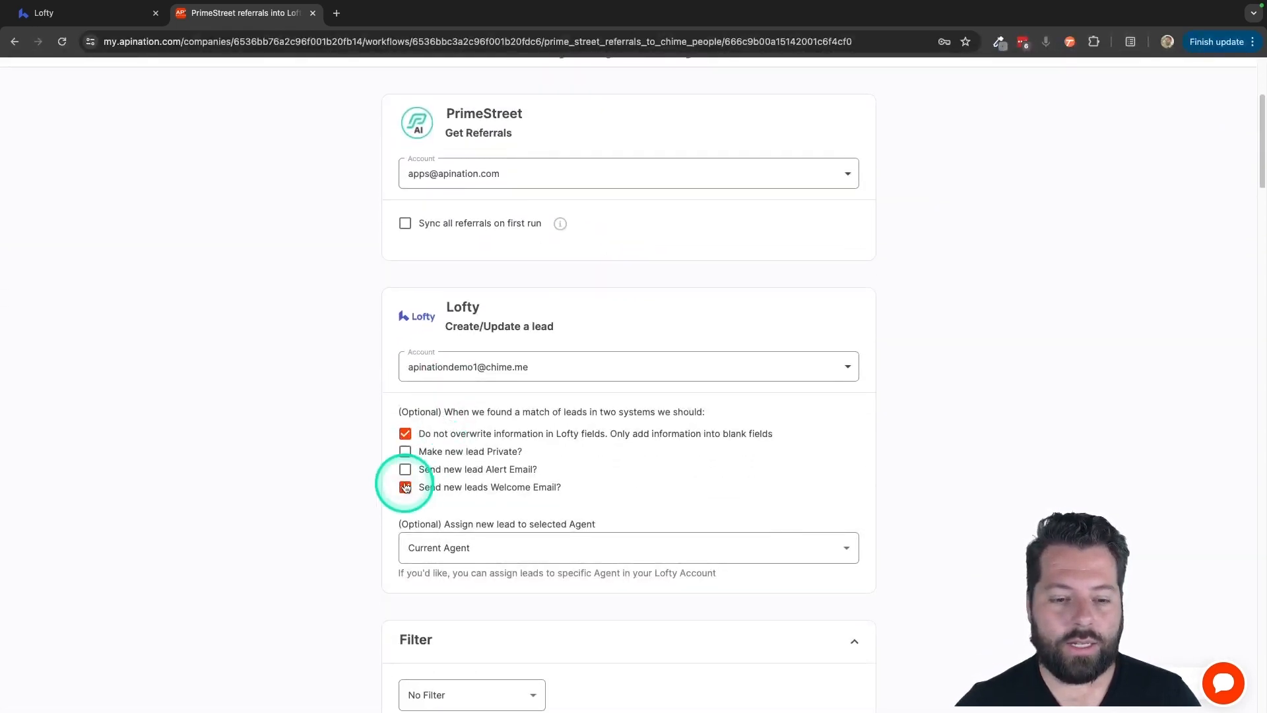
click(405, 487)
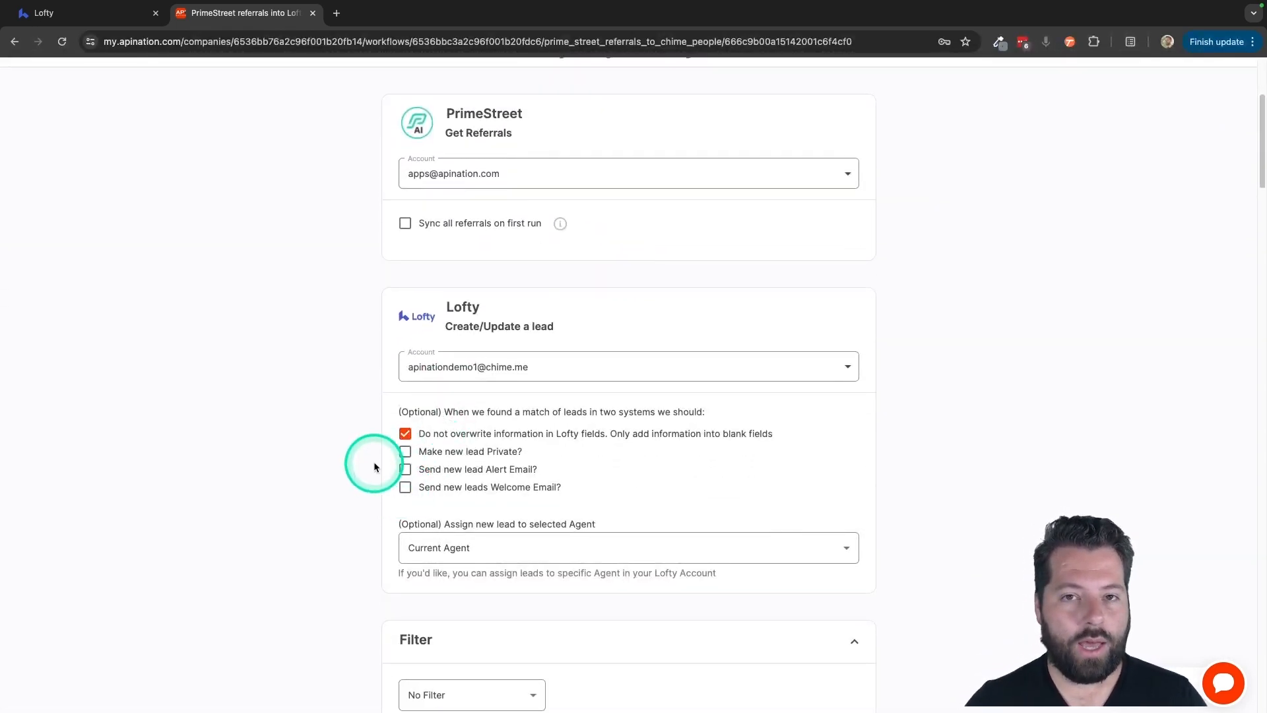
scroll(425, 566, down, 4)
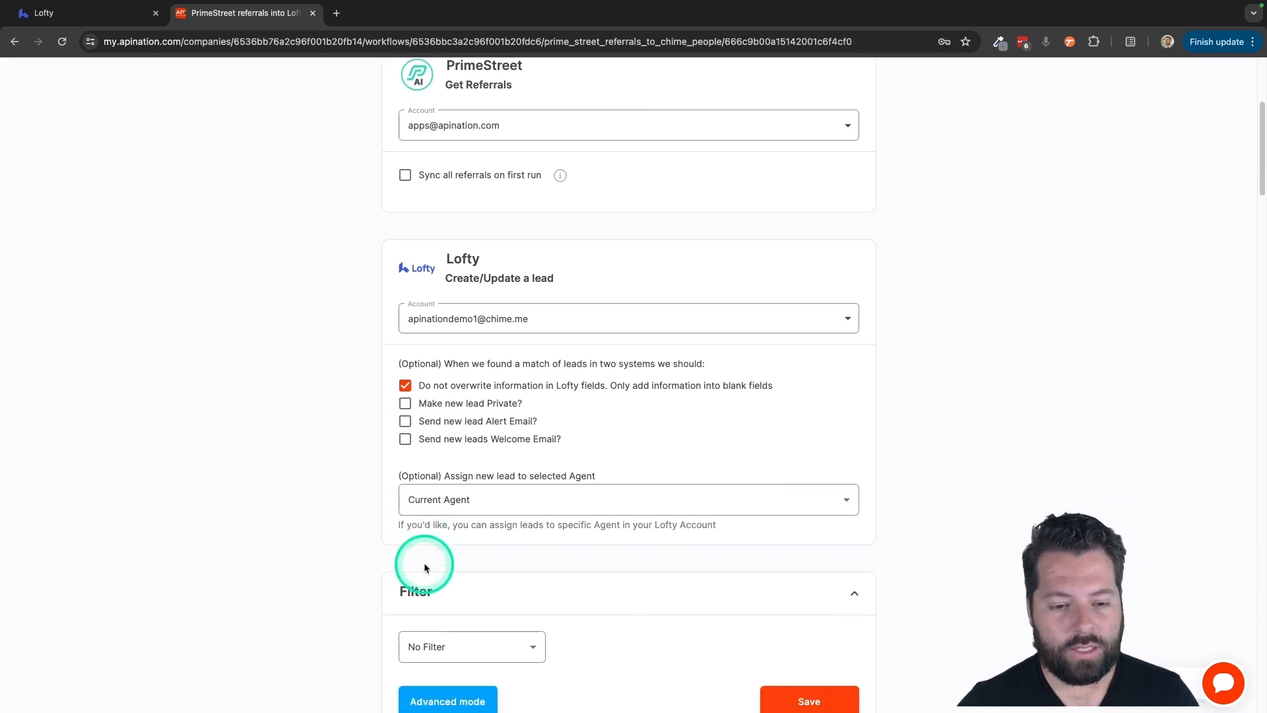
scroll(425, 568, down, 4)
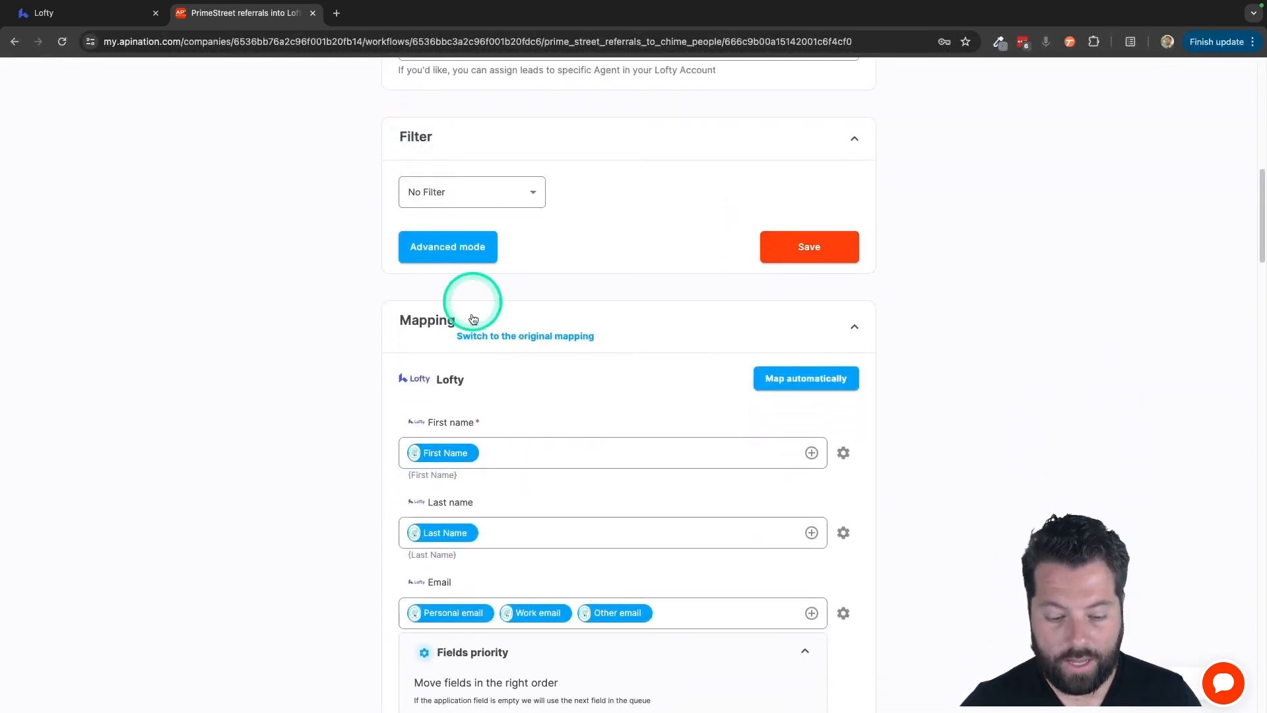
scroll(420, 439, up, 1)
scroll(418, 434, up, 1)
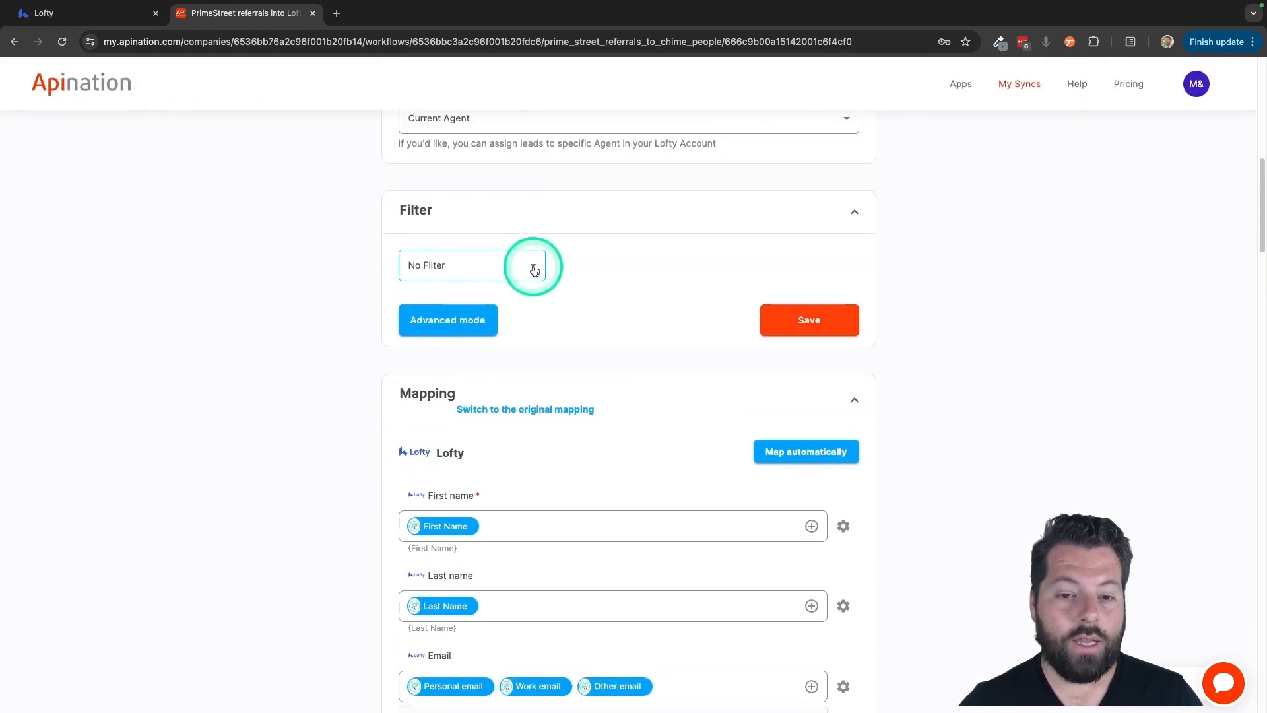
- Set the filter to Stage 'contains' with the value SPOKEN
click(524, 271)
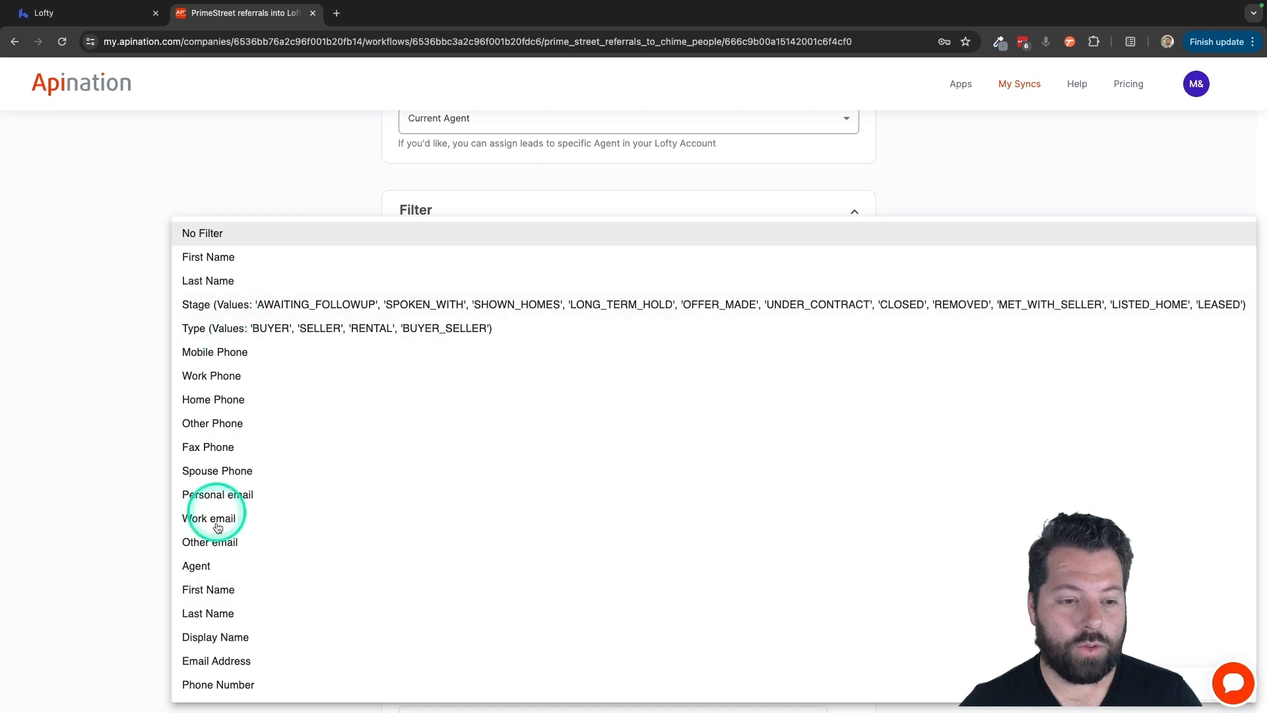
click(239, 308)
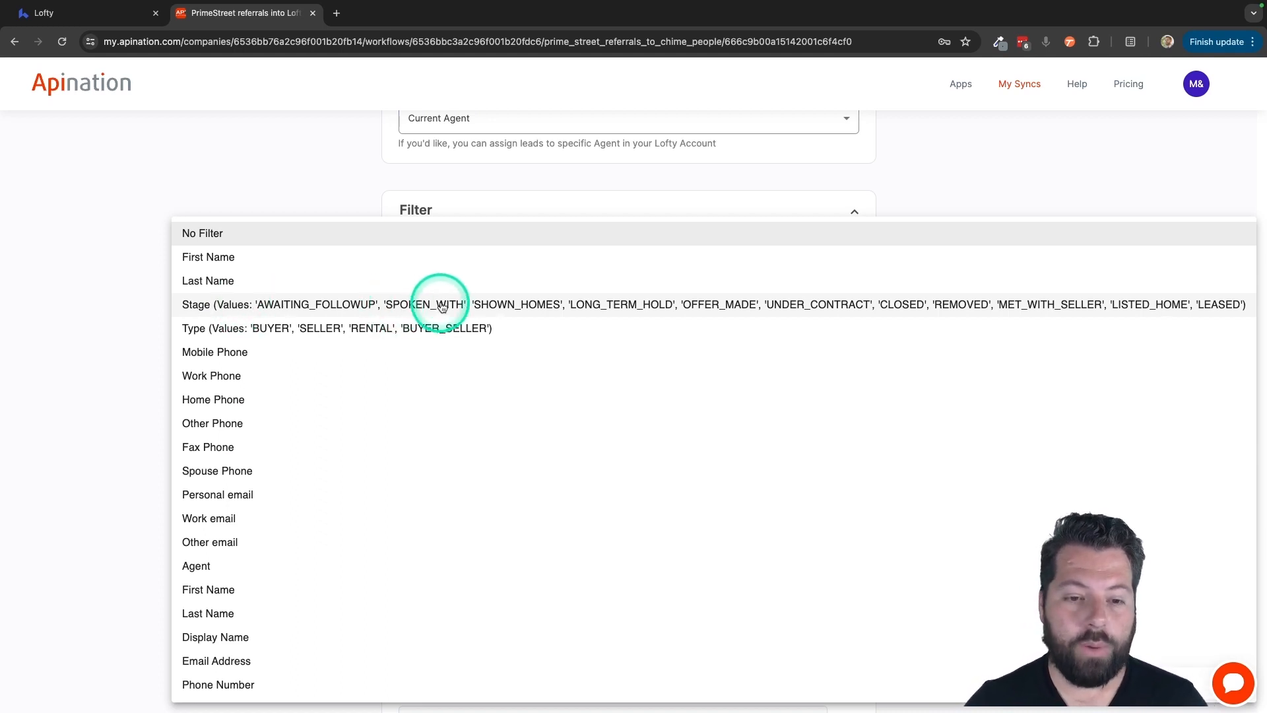
click(293, 313)
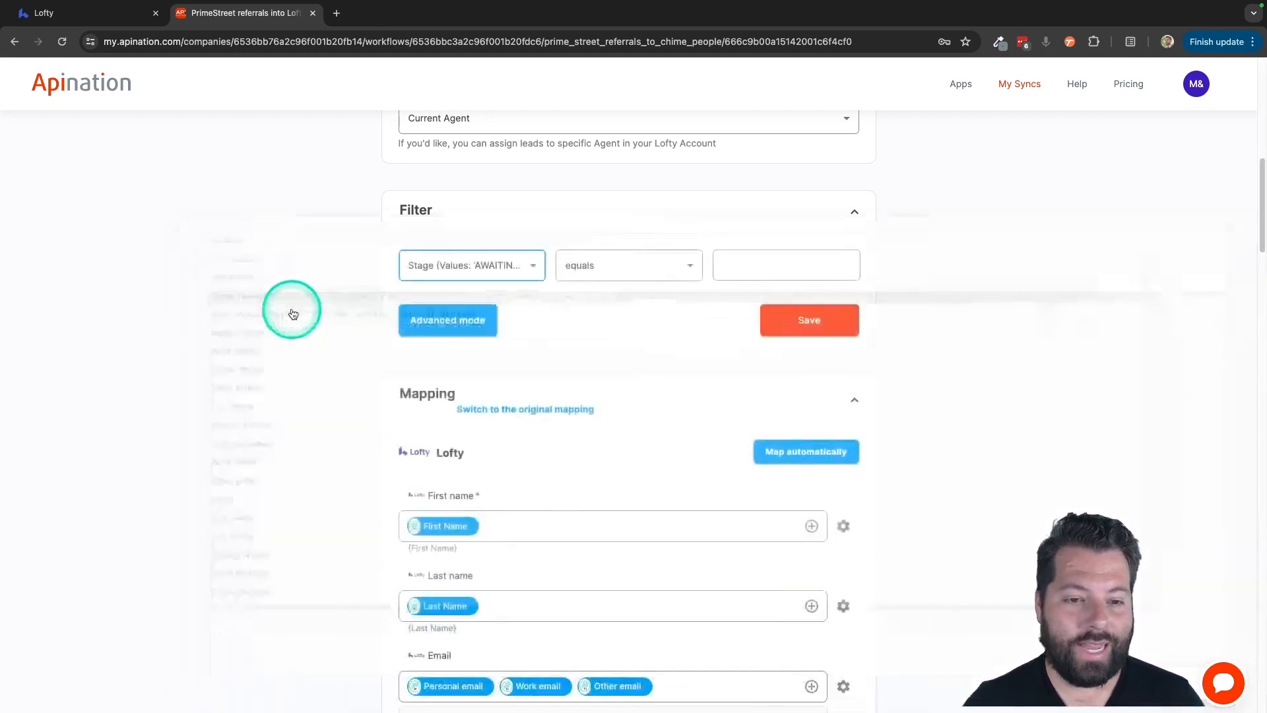
click(622, 274)
click(616, 415)
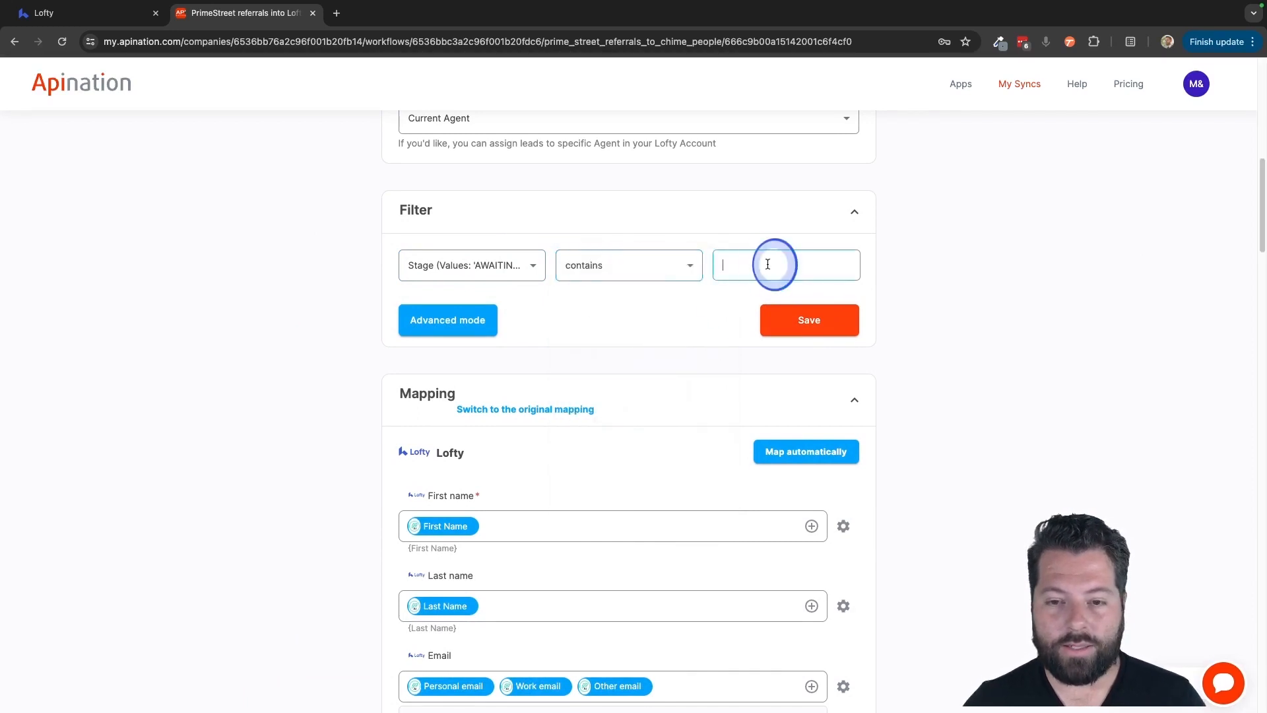
click(768, 264)
text(SPOKE)
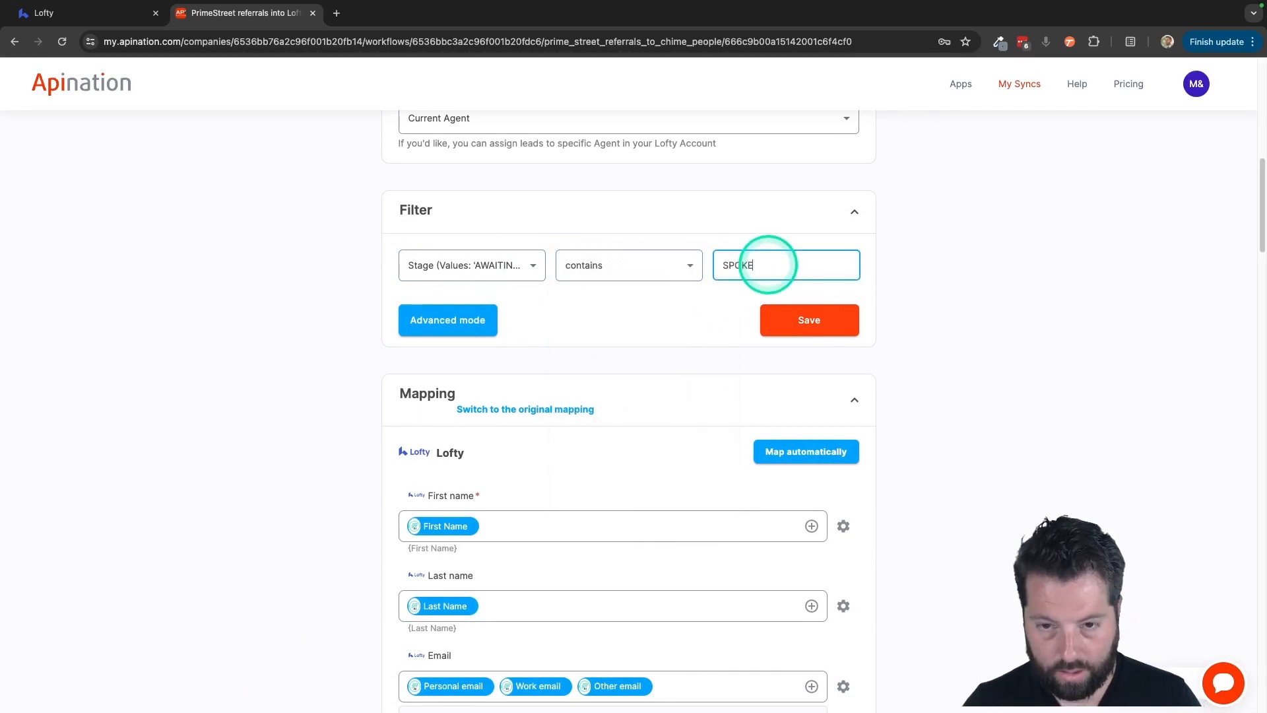
text(N)
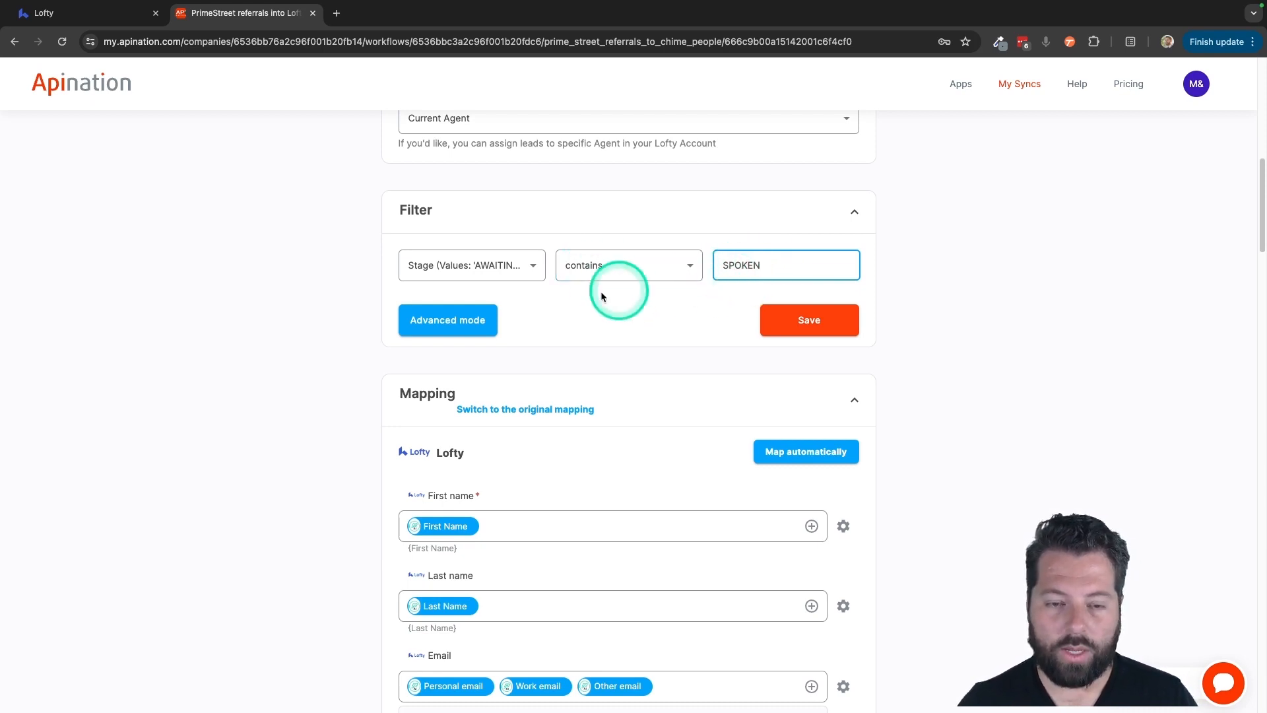
- In Advanced mode, add a Personal email 'is not empty' rule, then delete it
click(469, 317)
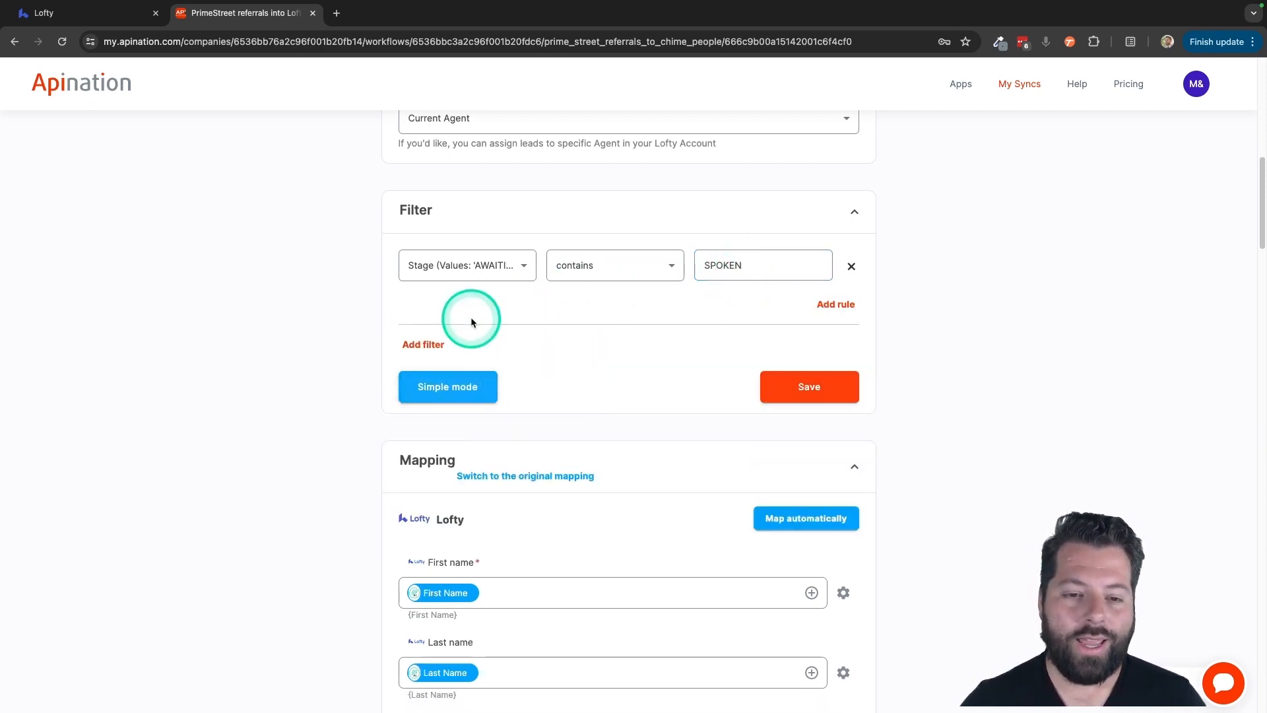
click(834, 304)
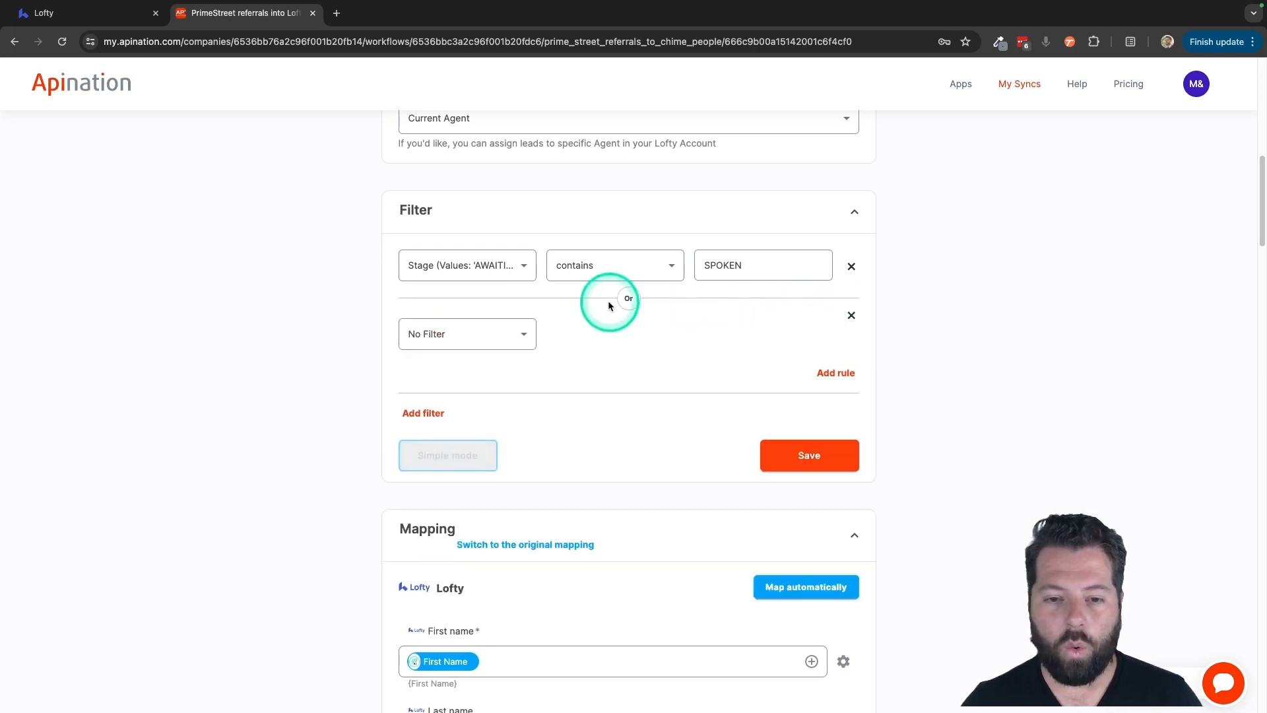
click(503, 344)
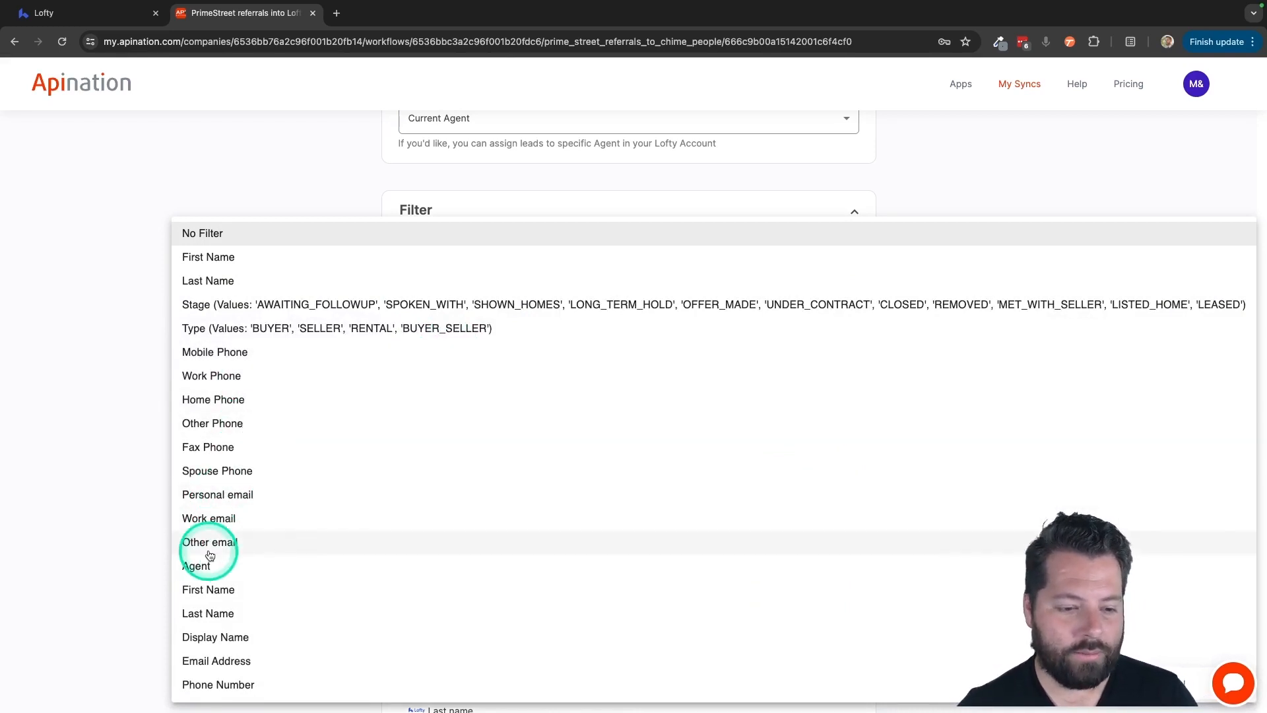
click(220, 499)
click(640, 337)
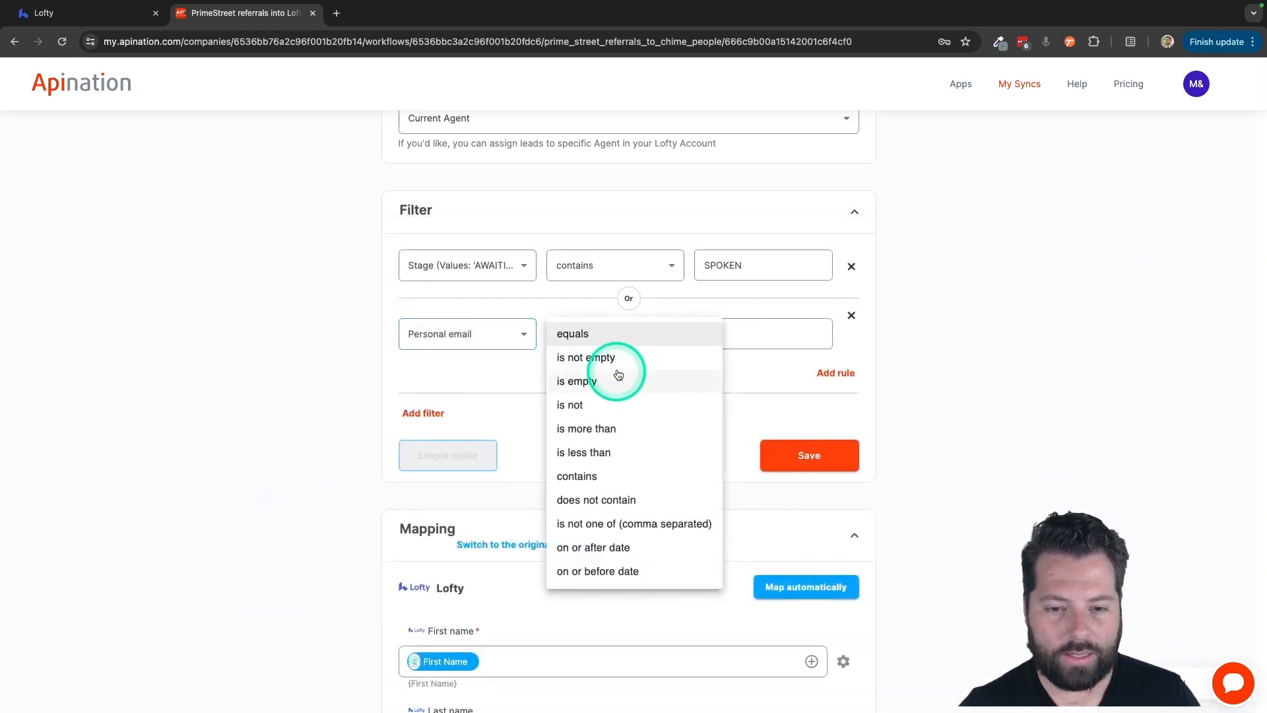
click(621, 357)
click(852, 317)
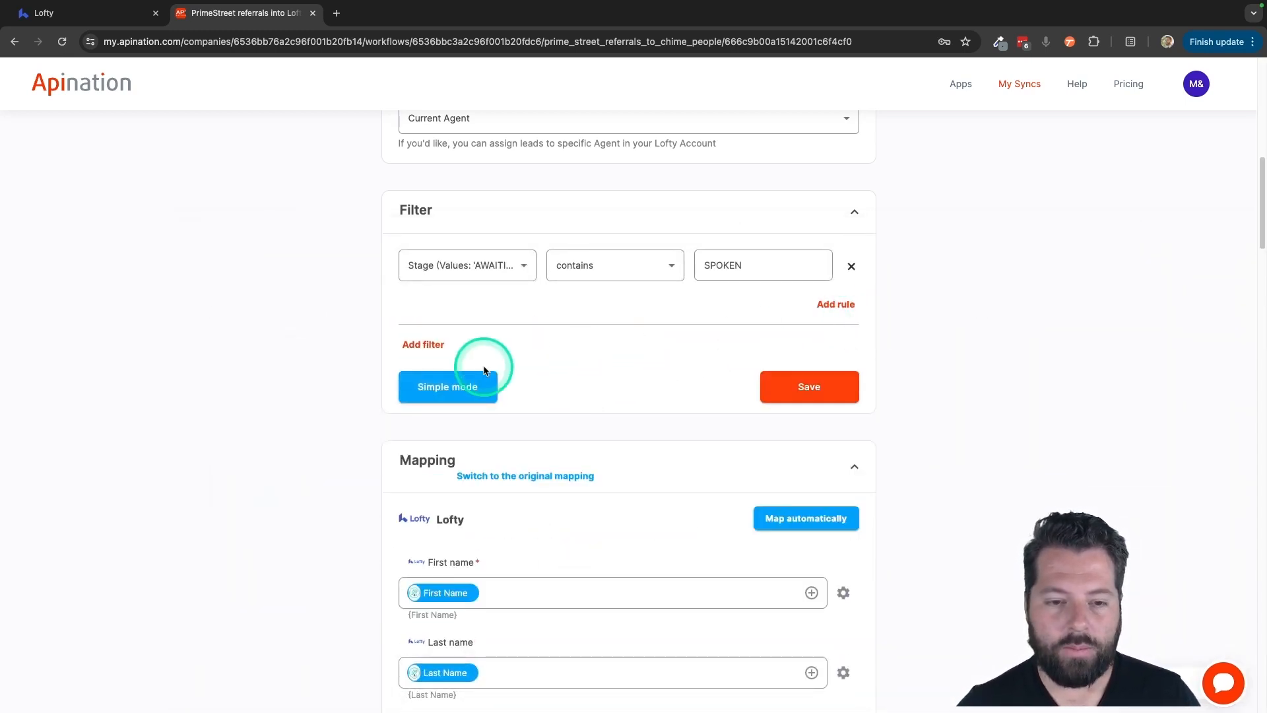
- Add an And filter group with an Agent 'contains' rule for the agent's surname
click(423, 342)
click(723, 267)
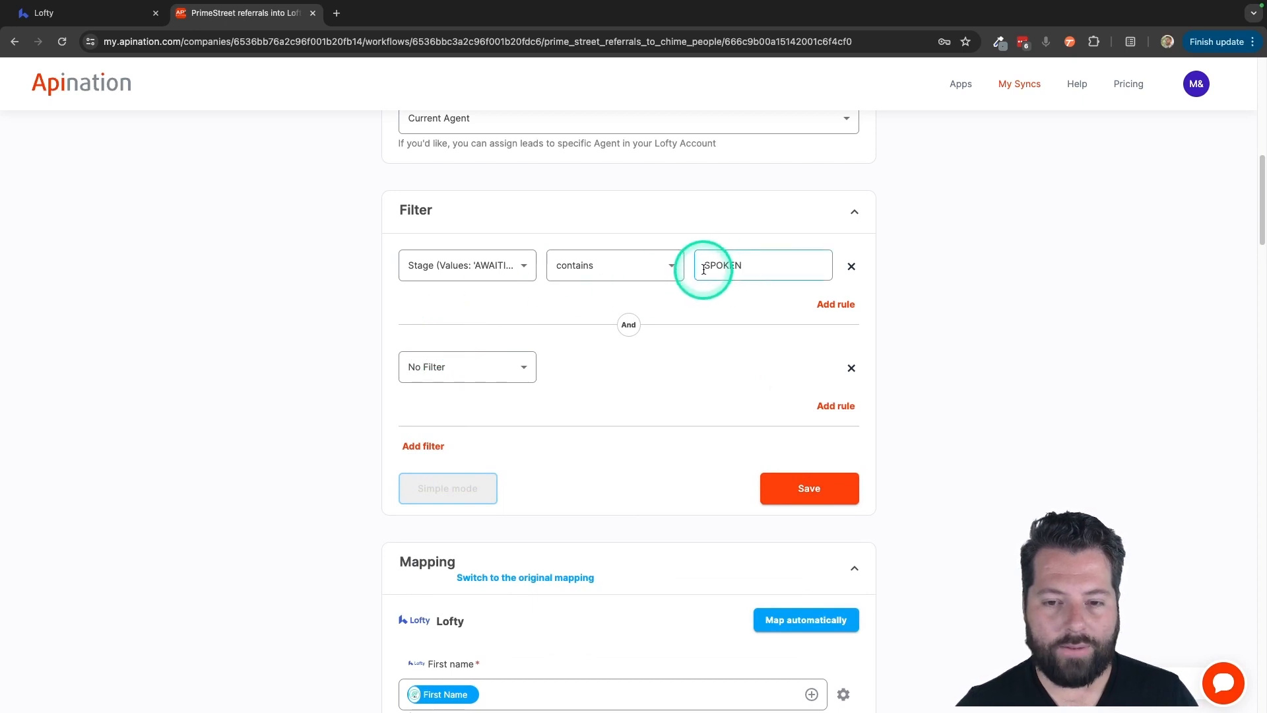
click(752, 263)
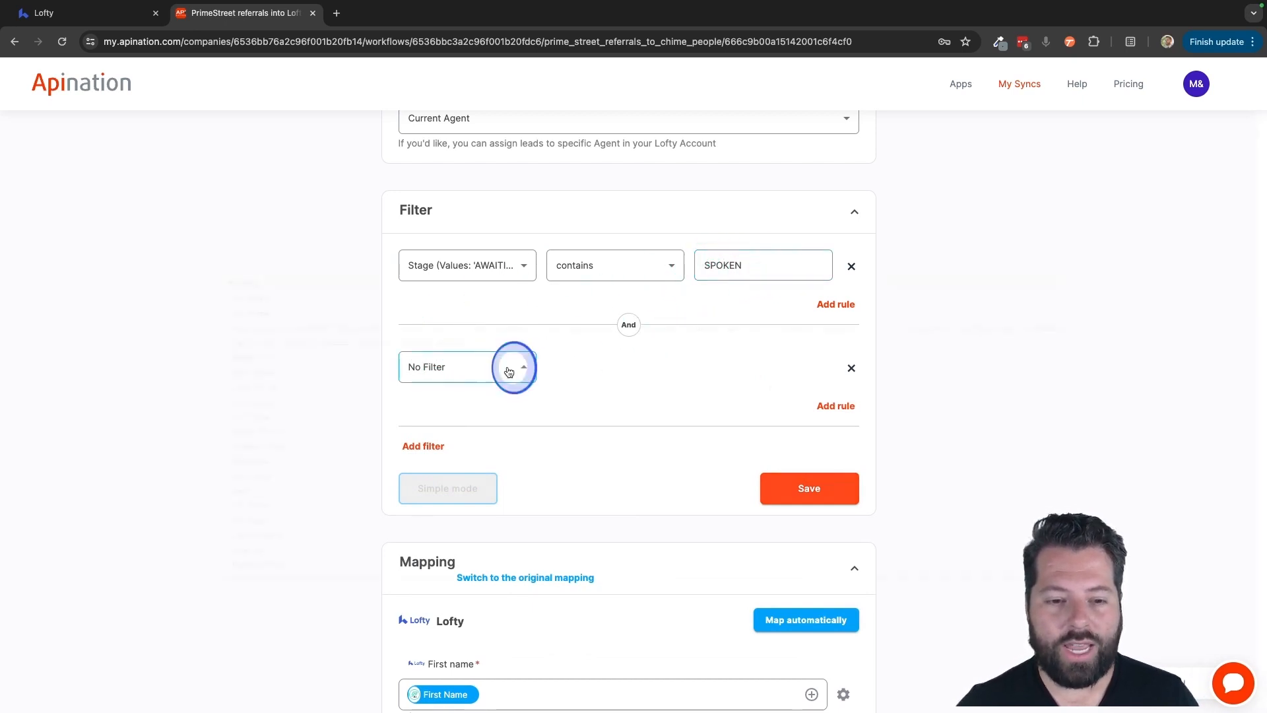
click(513, 368)
click(209, 574)
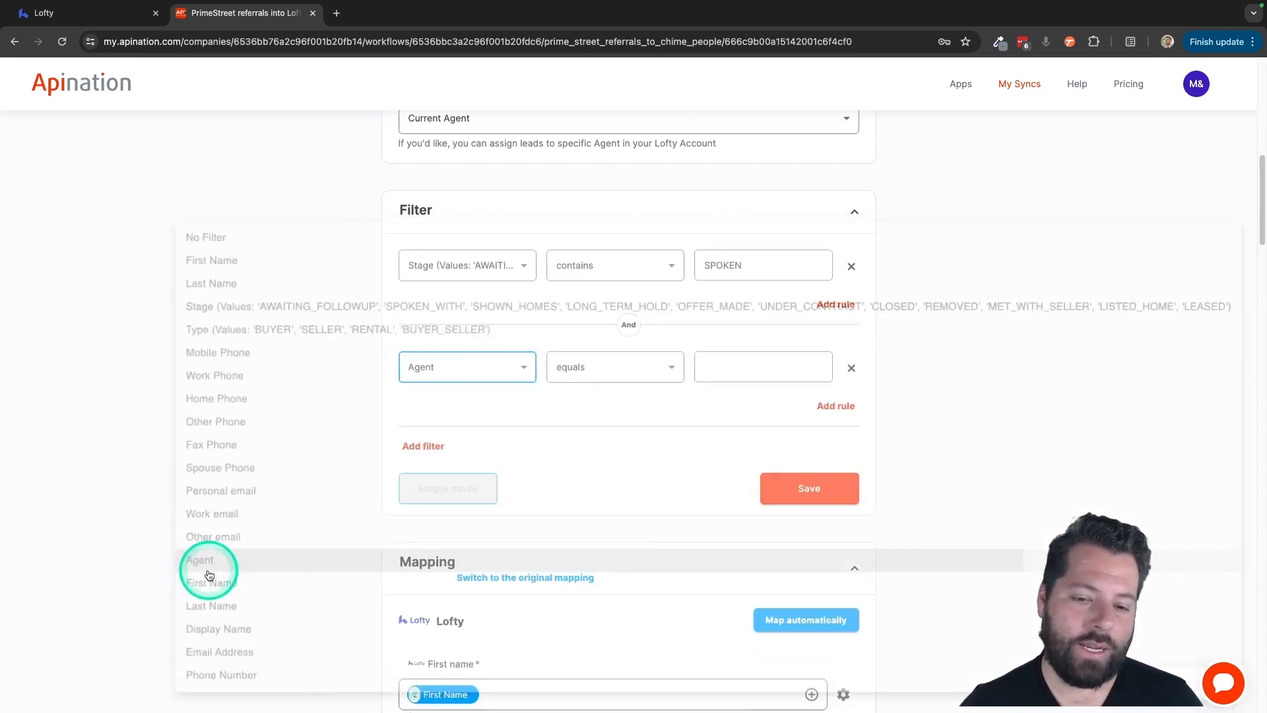
click(654, 382)
click(578, 510)
click(740, 352)
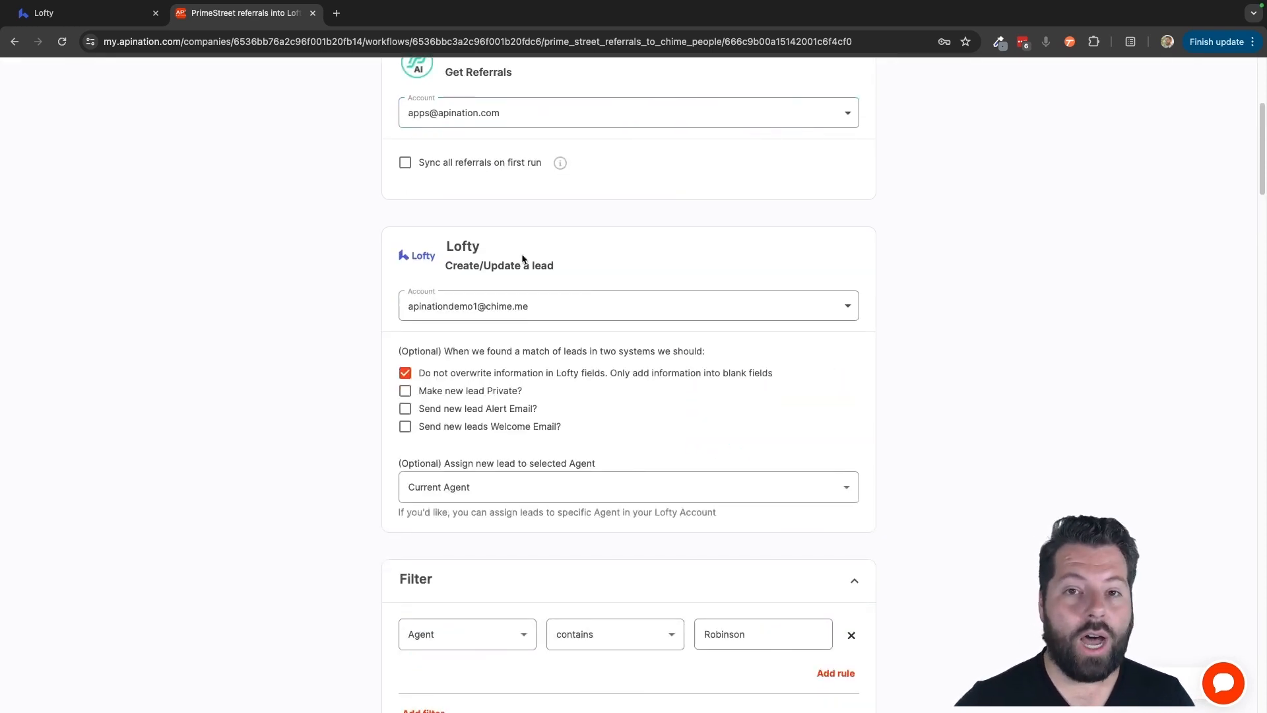
- Assign new leads to a specific agent instead of Current Agent
scroll(523, 258, down, 3)
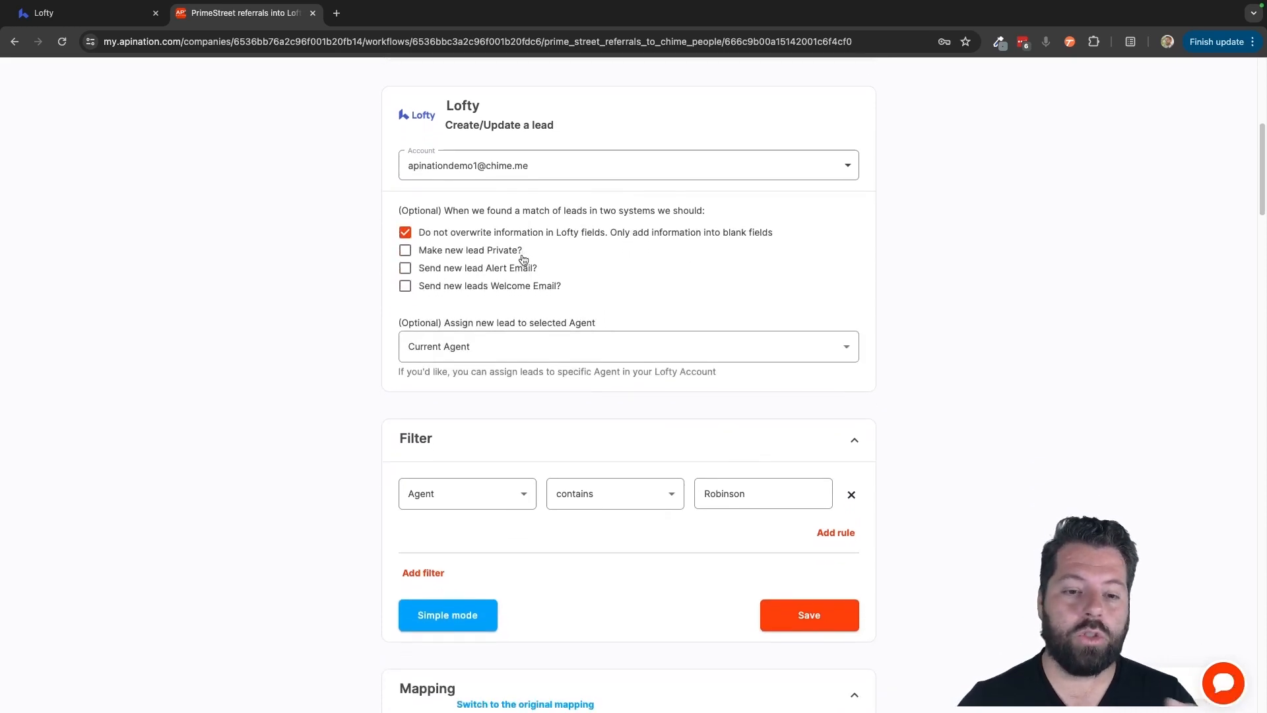
click(444, 346)
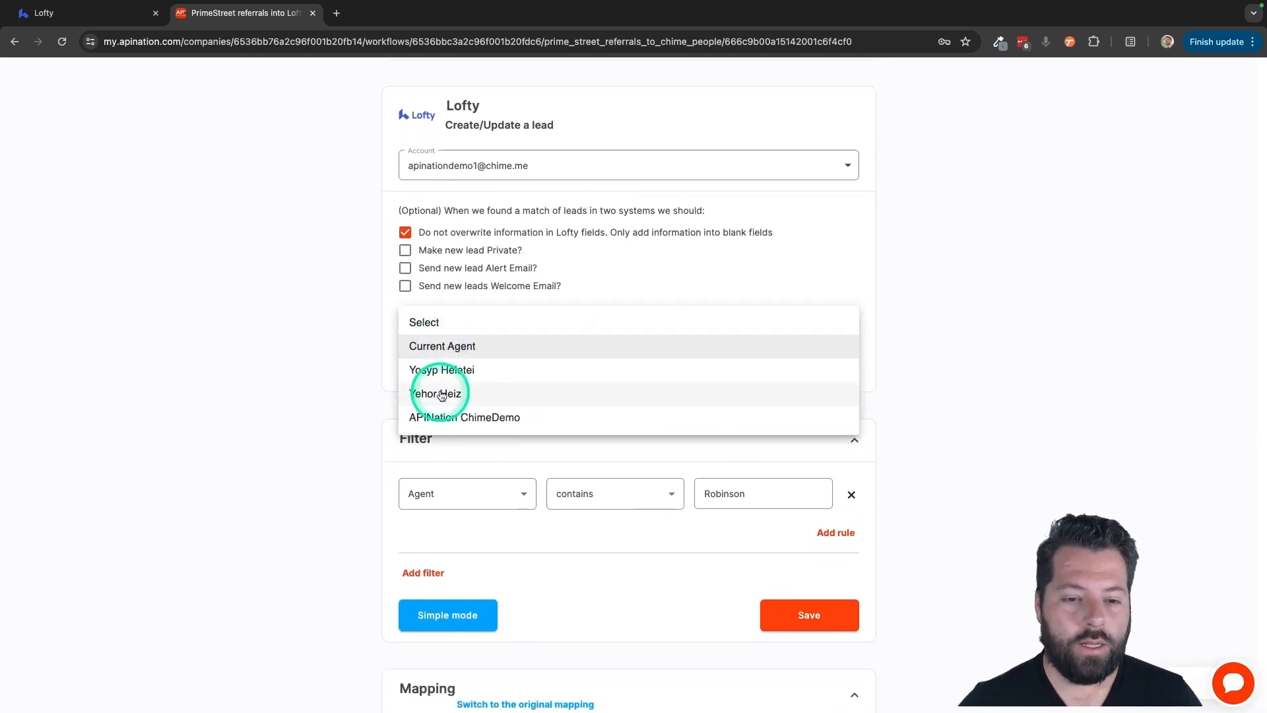
click(443, 368)
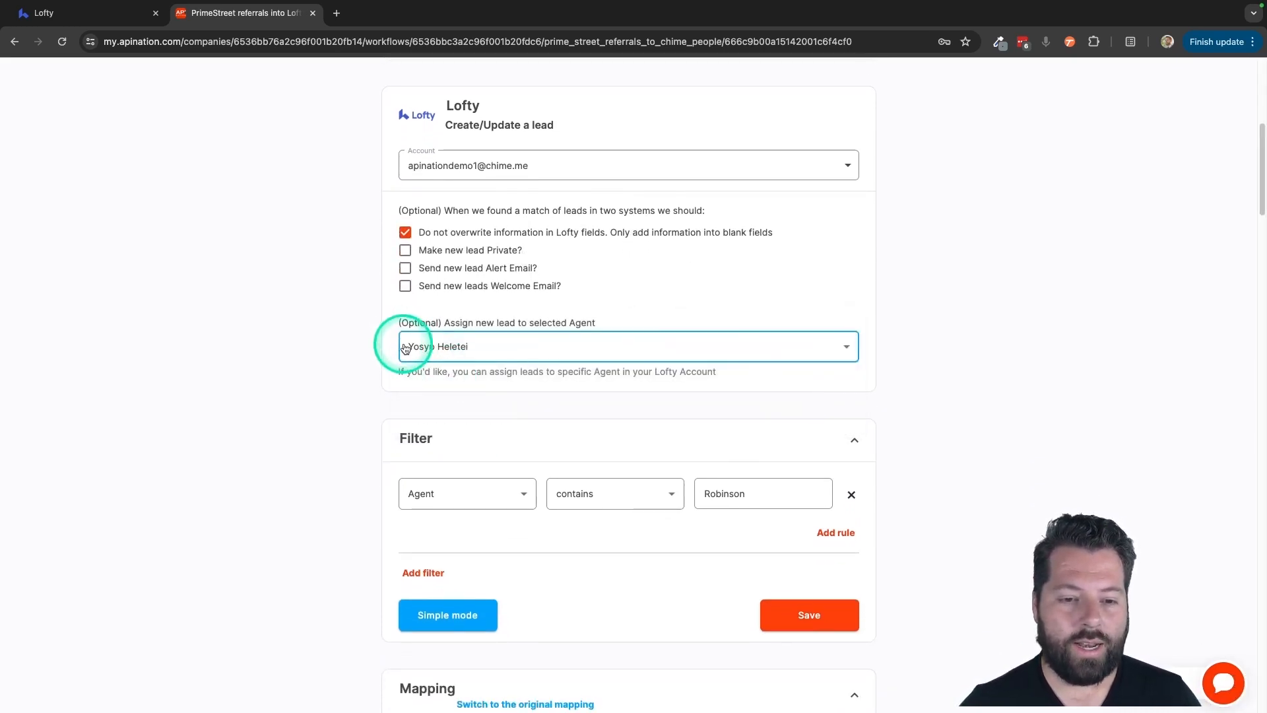
- Reduce the filter to a single rule: Agent contains the agent's first name
scroll(469, 487, down, 1)
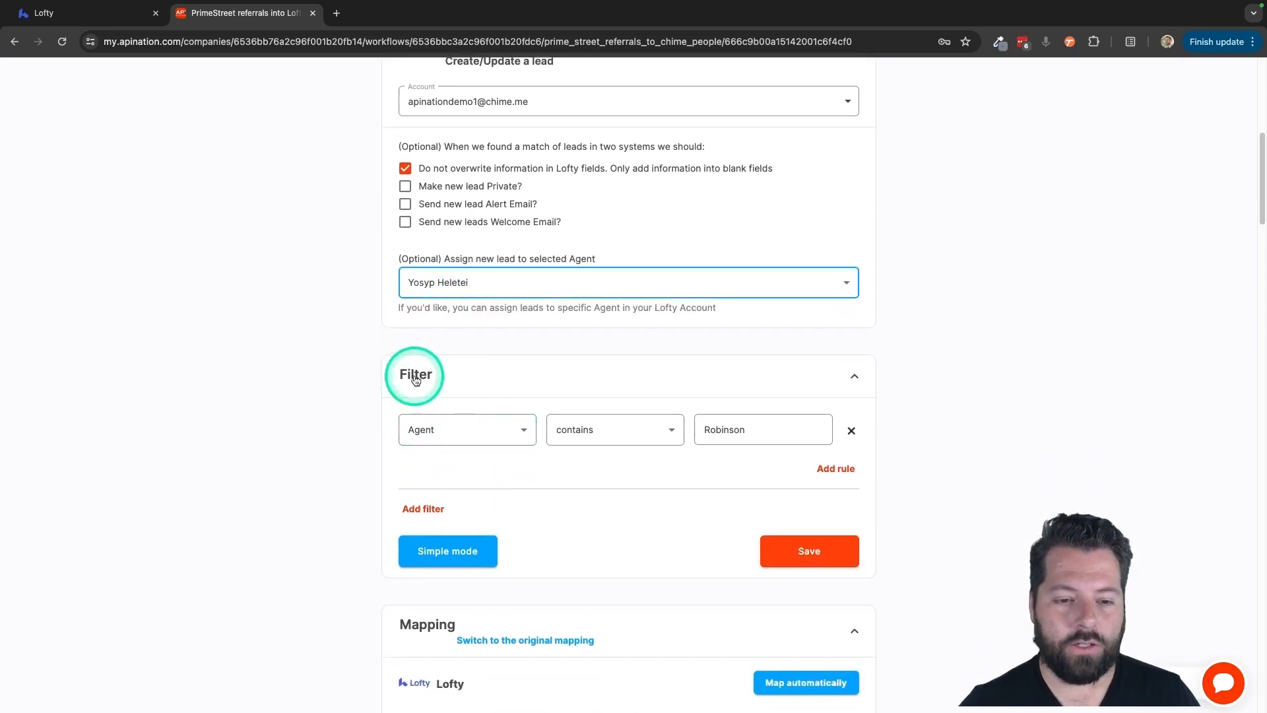
click(466, 426)
click(467, 427)
click(715, 426)
double_click(715, 426)
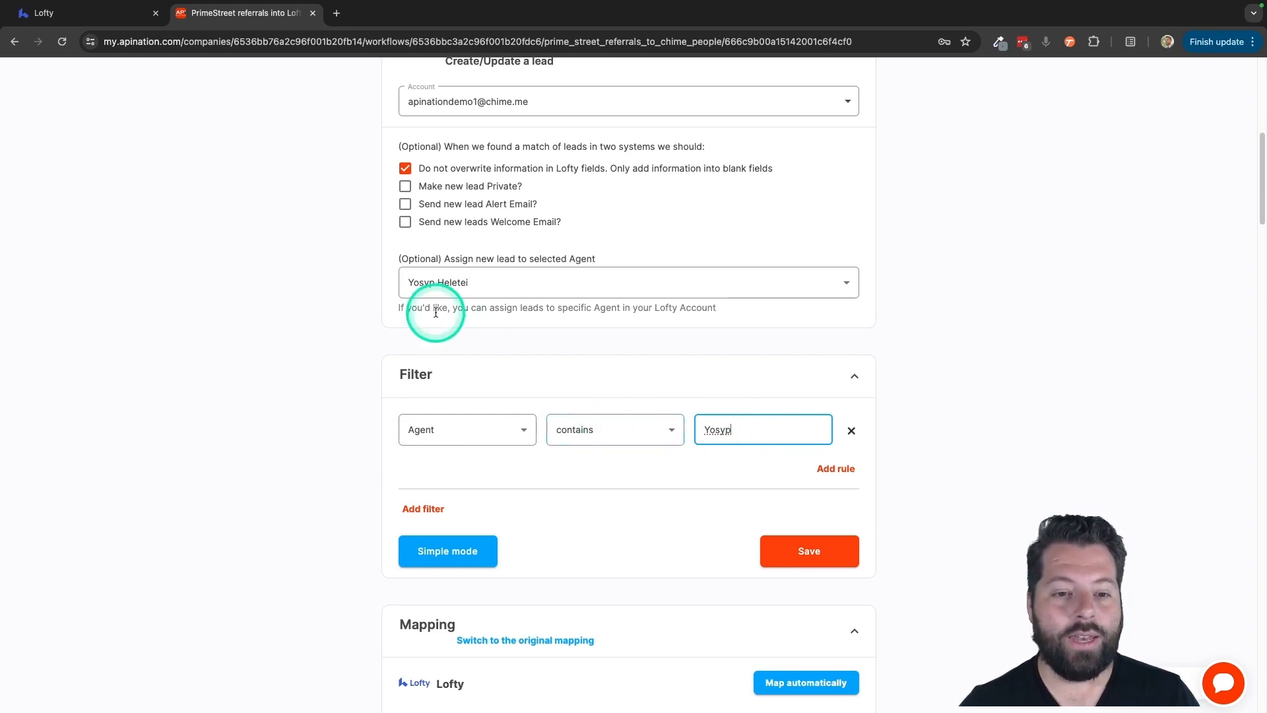
scroll(639, 375, down, 1)
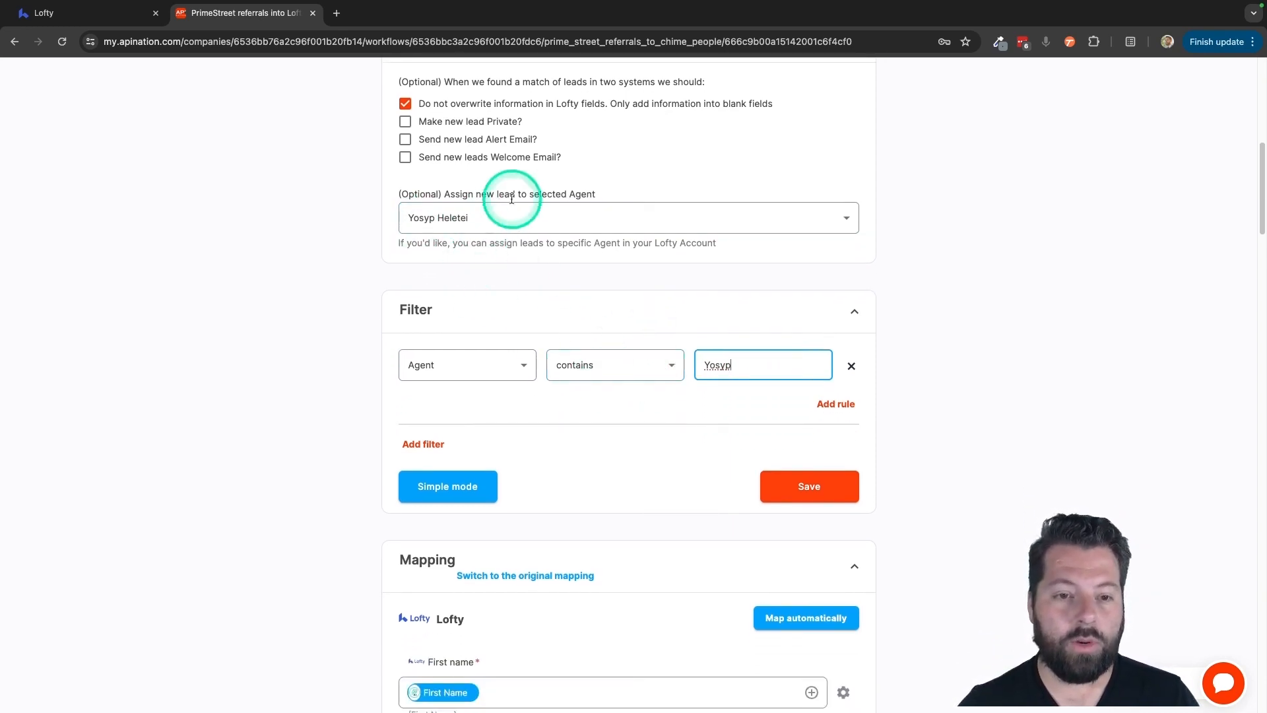
scroll(509, 207, up, 1)
scroll(513, 203, down, 1)
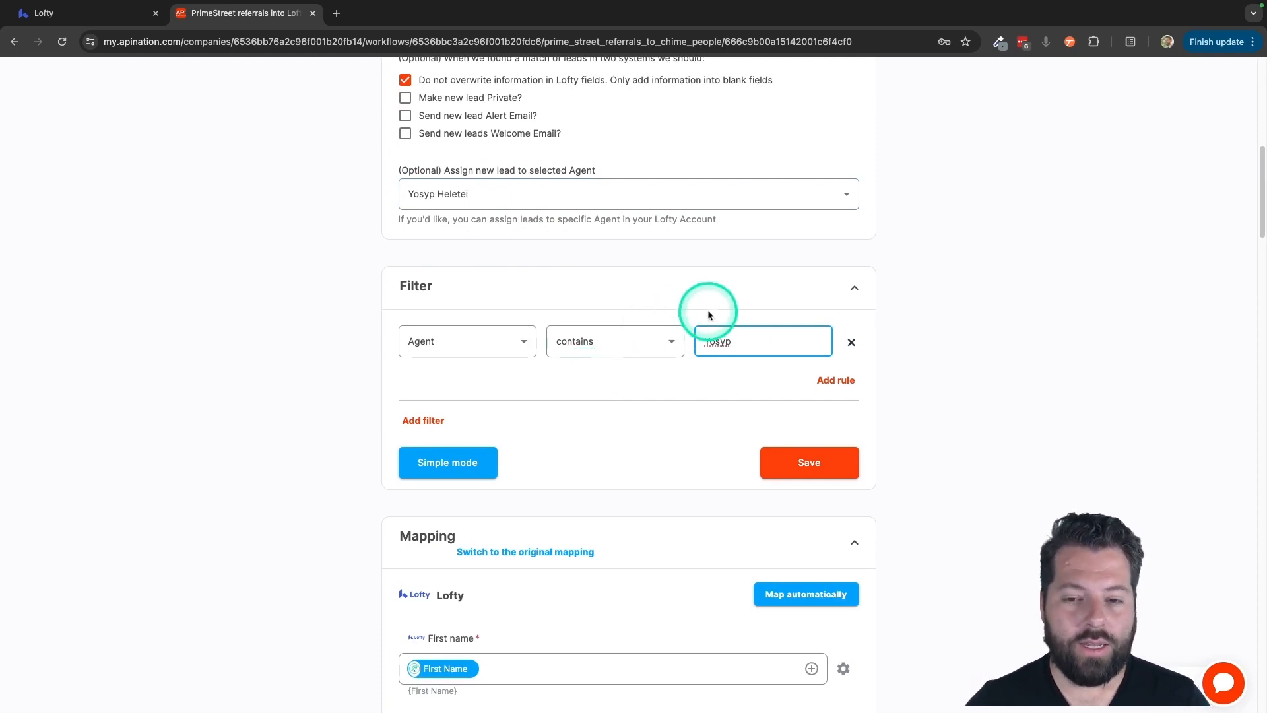
click(453, 326)
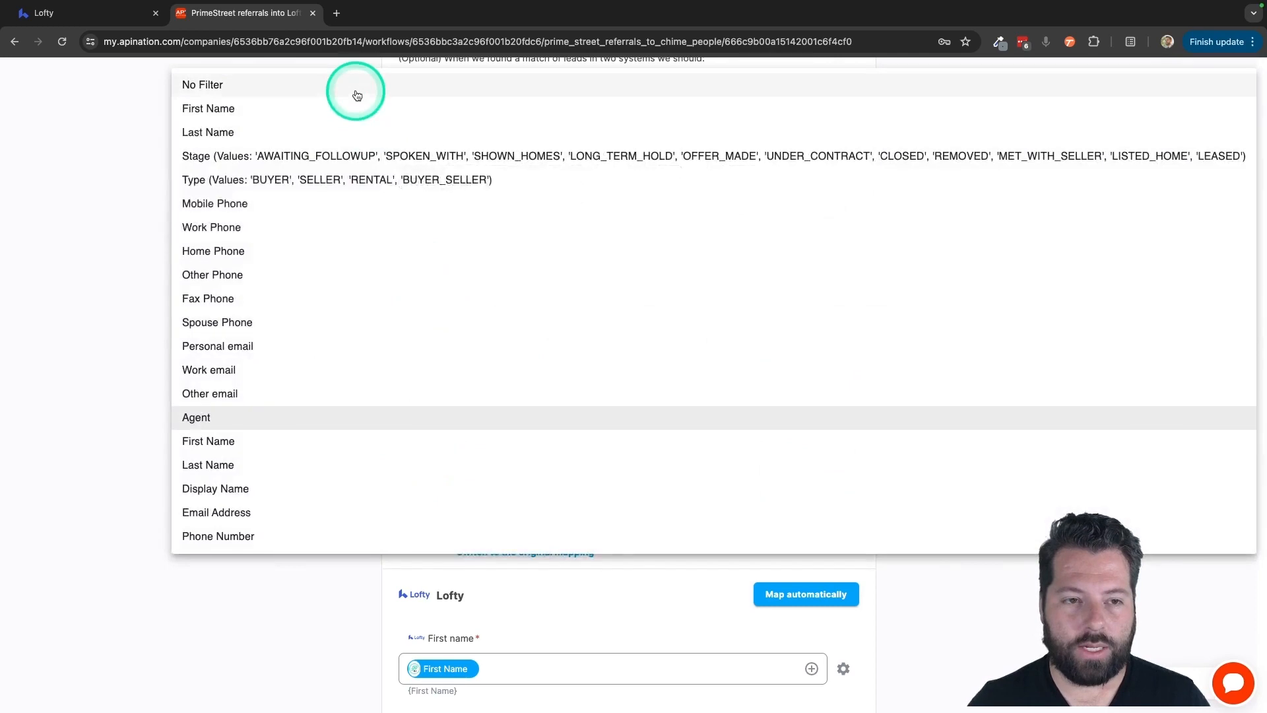
click(203, 597)
scroll(203, 597, down, 5)
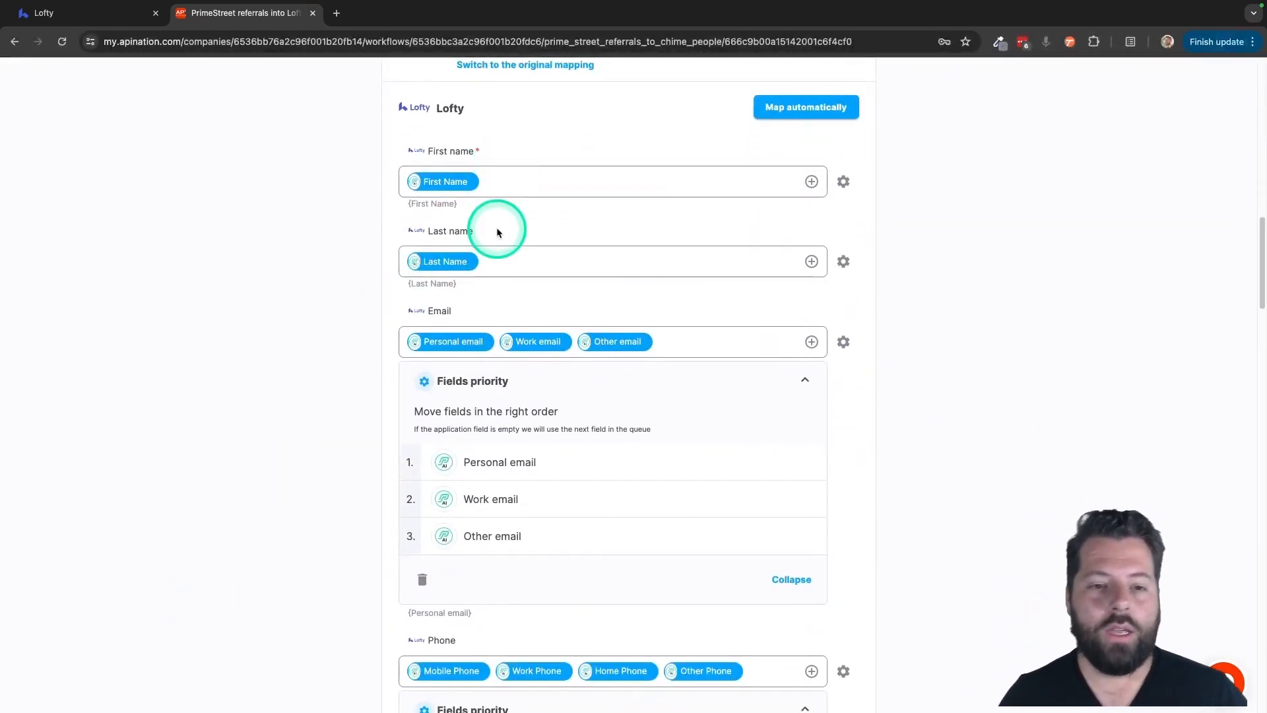
click(489, 184)
scroll(489, 198, down, 1)
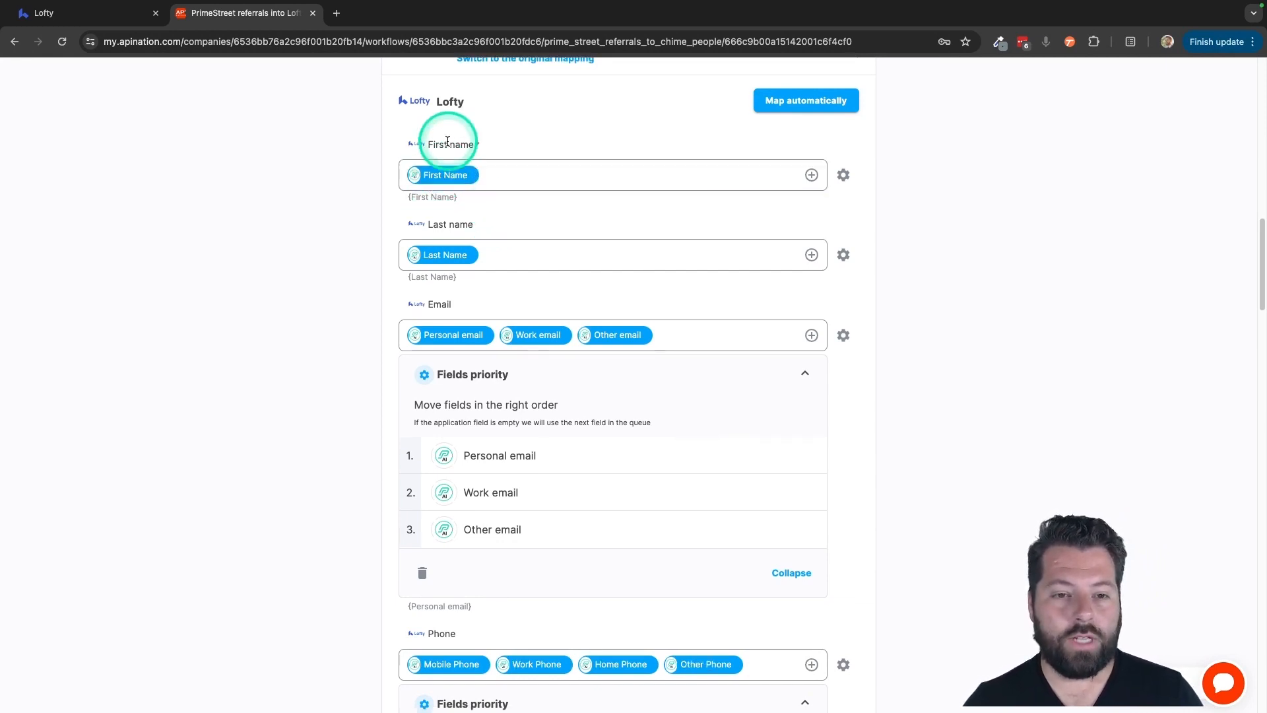
scroll(432, 246, down, 2)
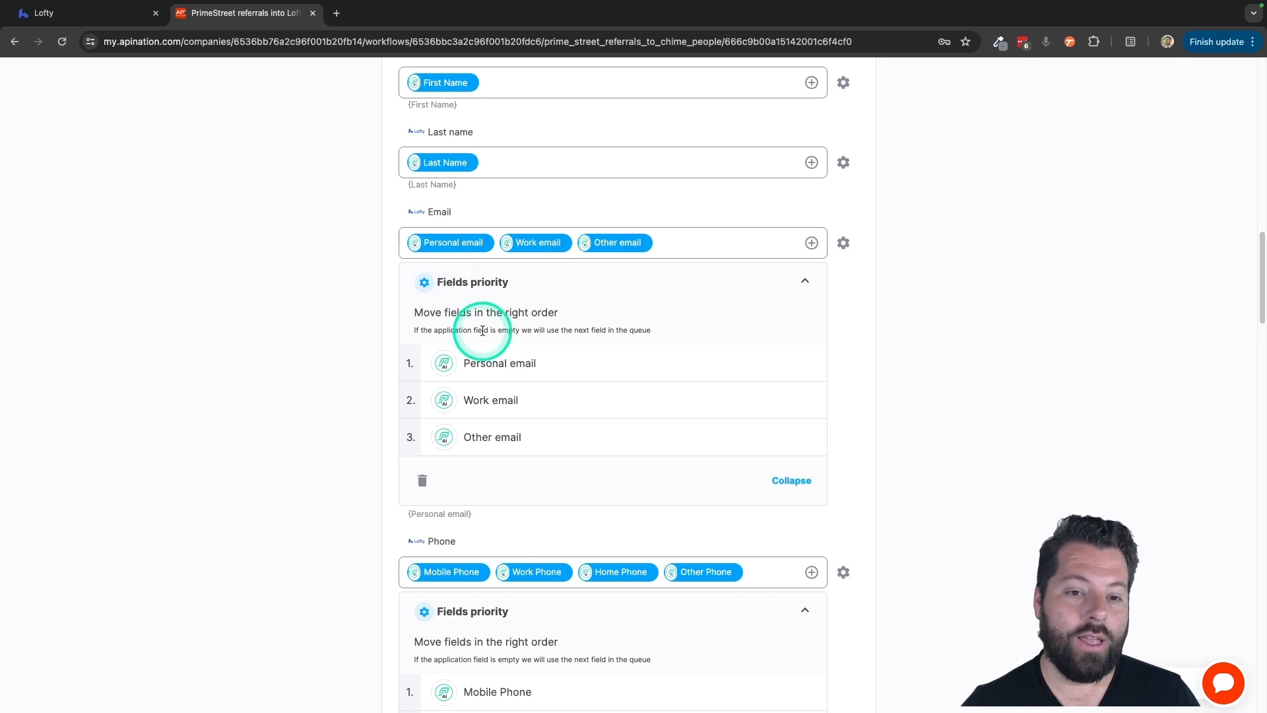
scroll(483, 327, down, 1)
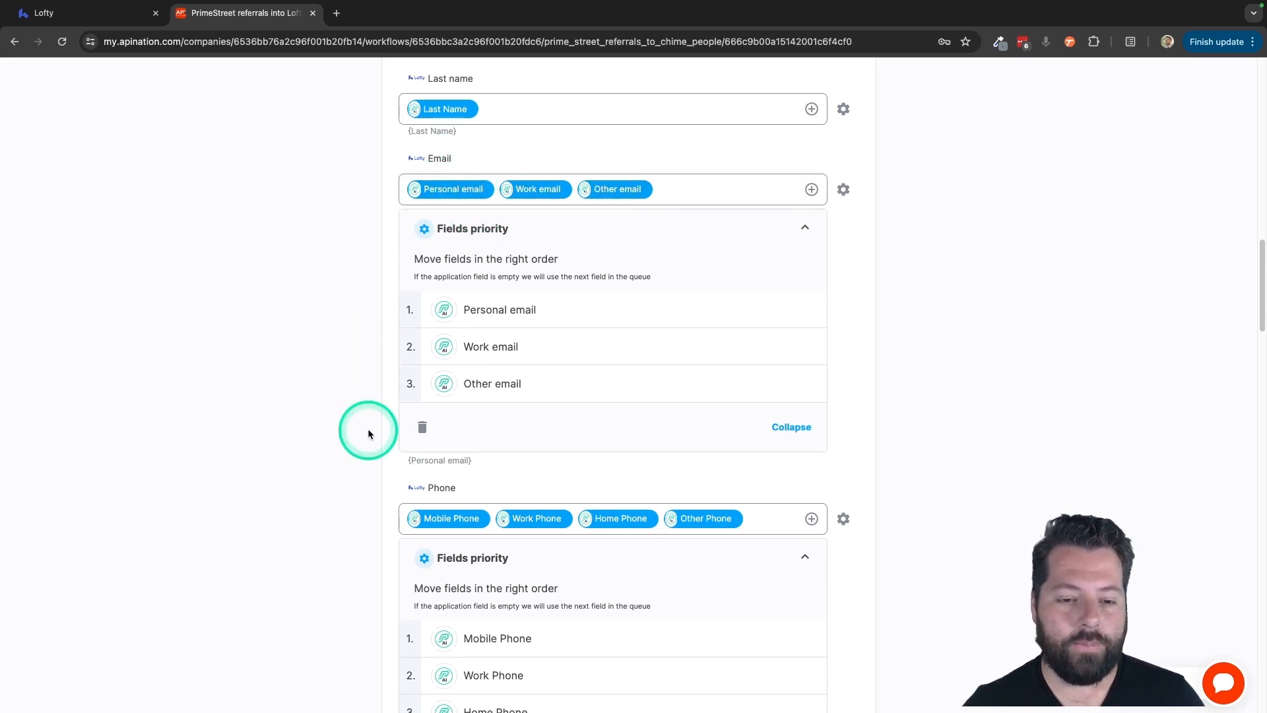
scroll(367, 430, down, 2)
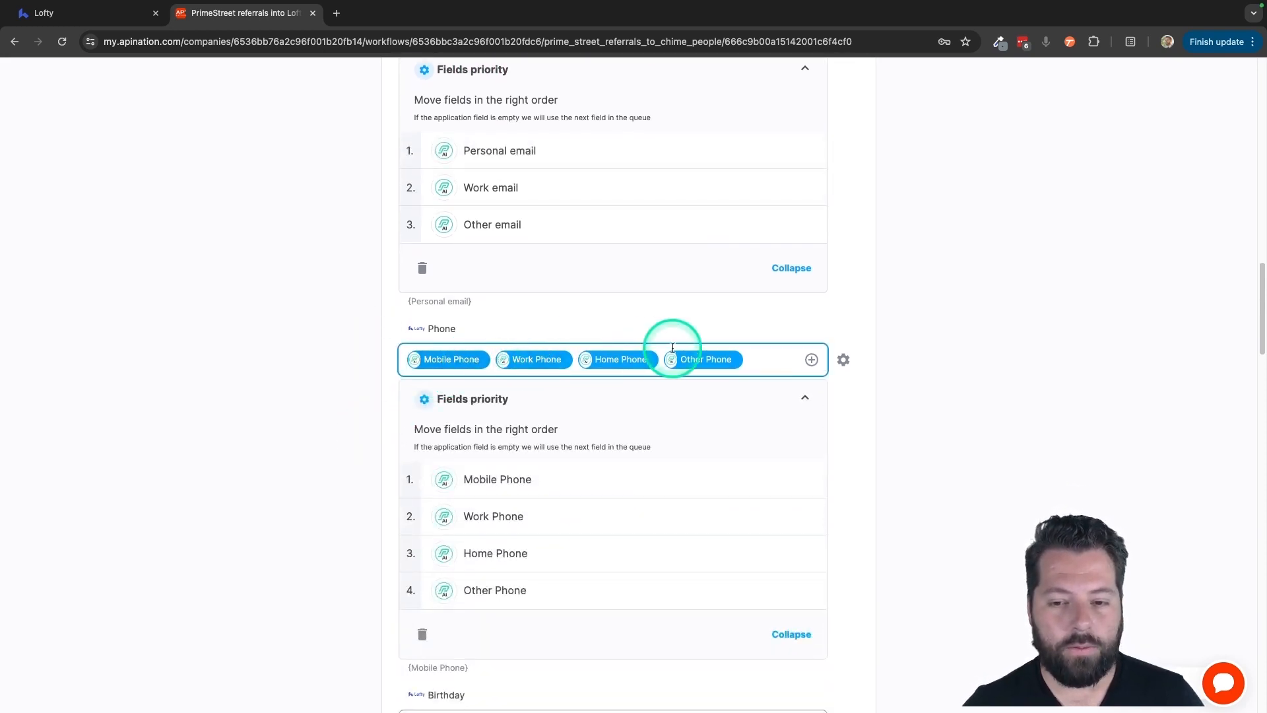
scroll(317, 425, down, 8)
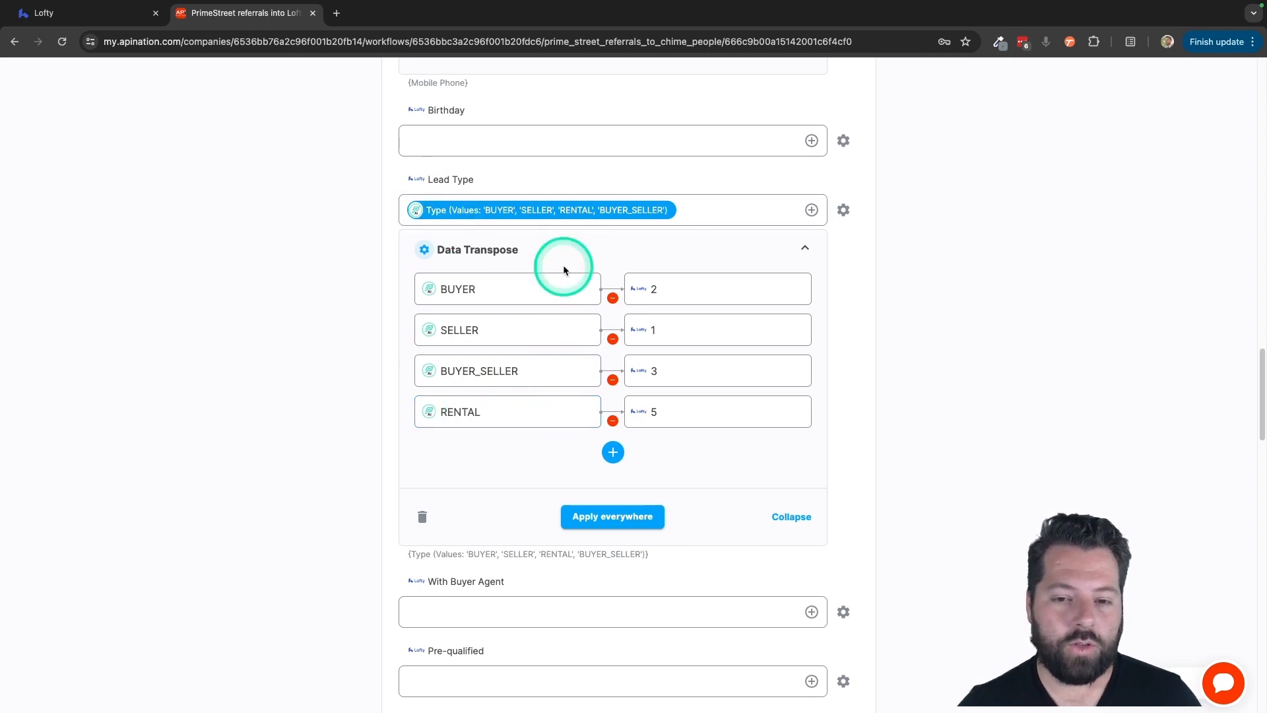
scroll(687, 430, down, 3)
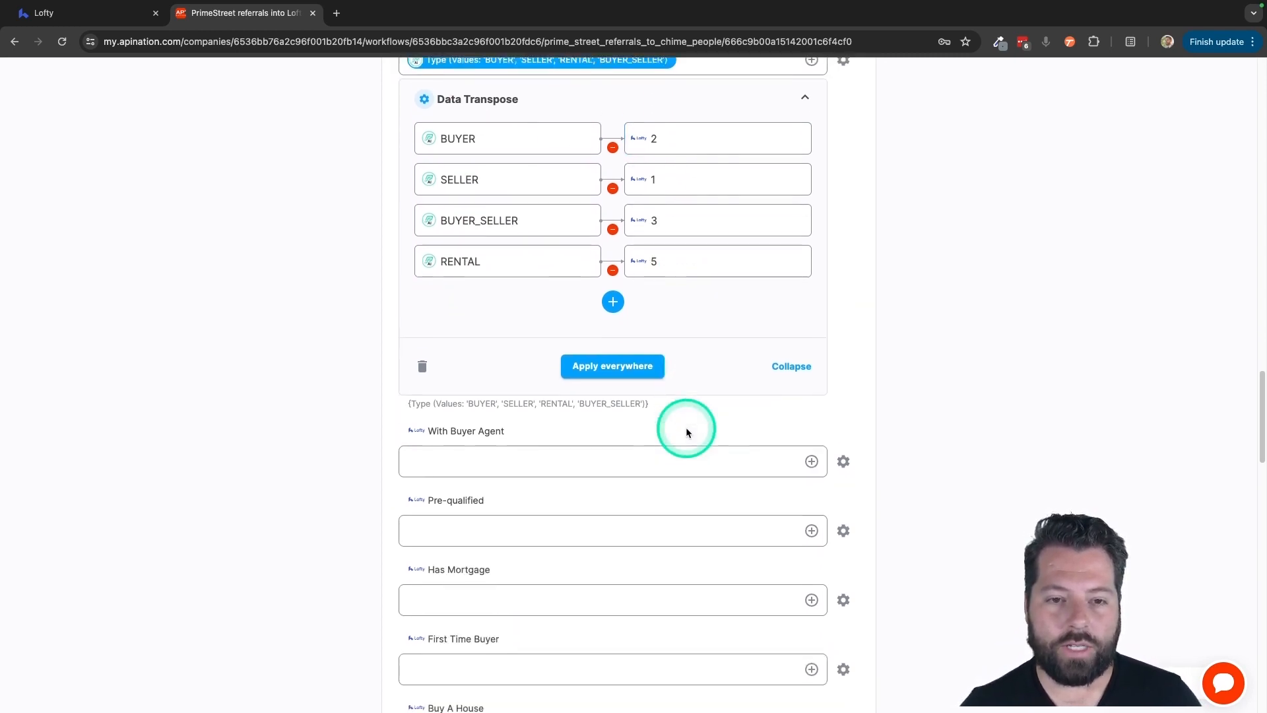
scroll(686, 428, down, 14)
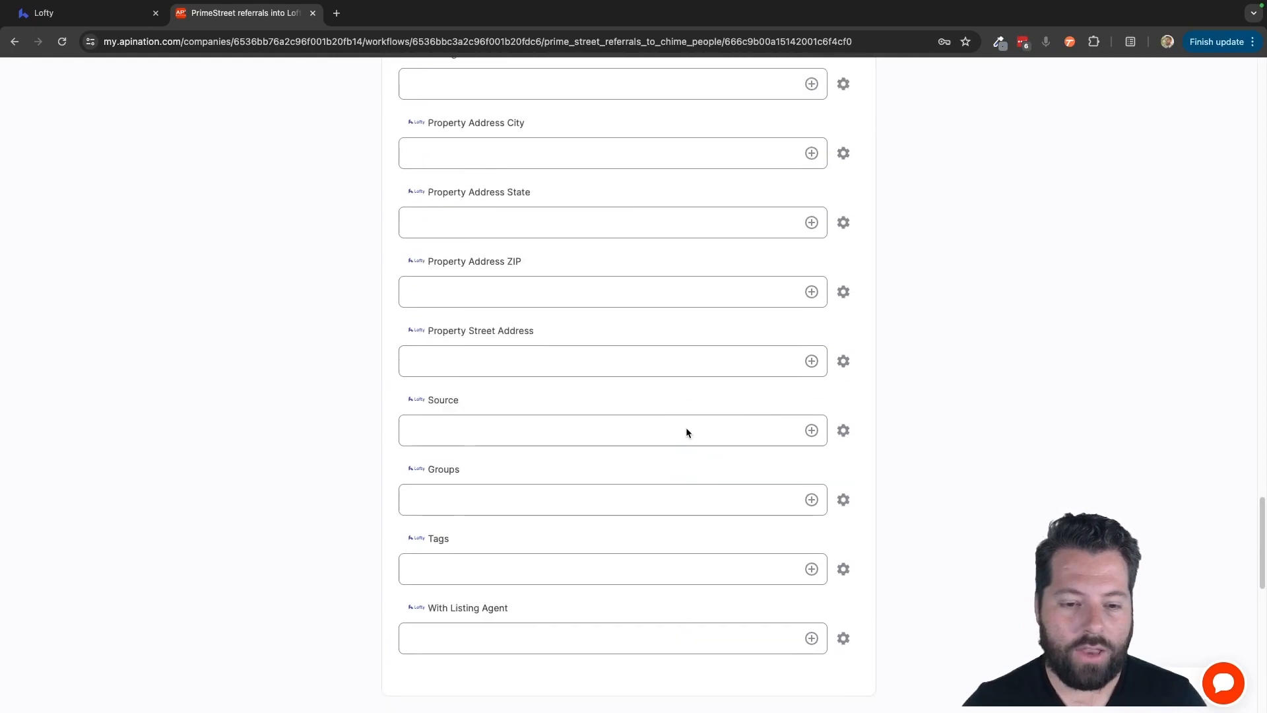
scroll(687, 429, down, 1)
scroll(687, 433, up, 2)
- Add the PrimeStreet tag and PrimeStreet lead source, then activate the sync
click(421, 493)
text(PrimeStreet)
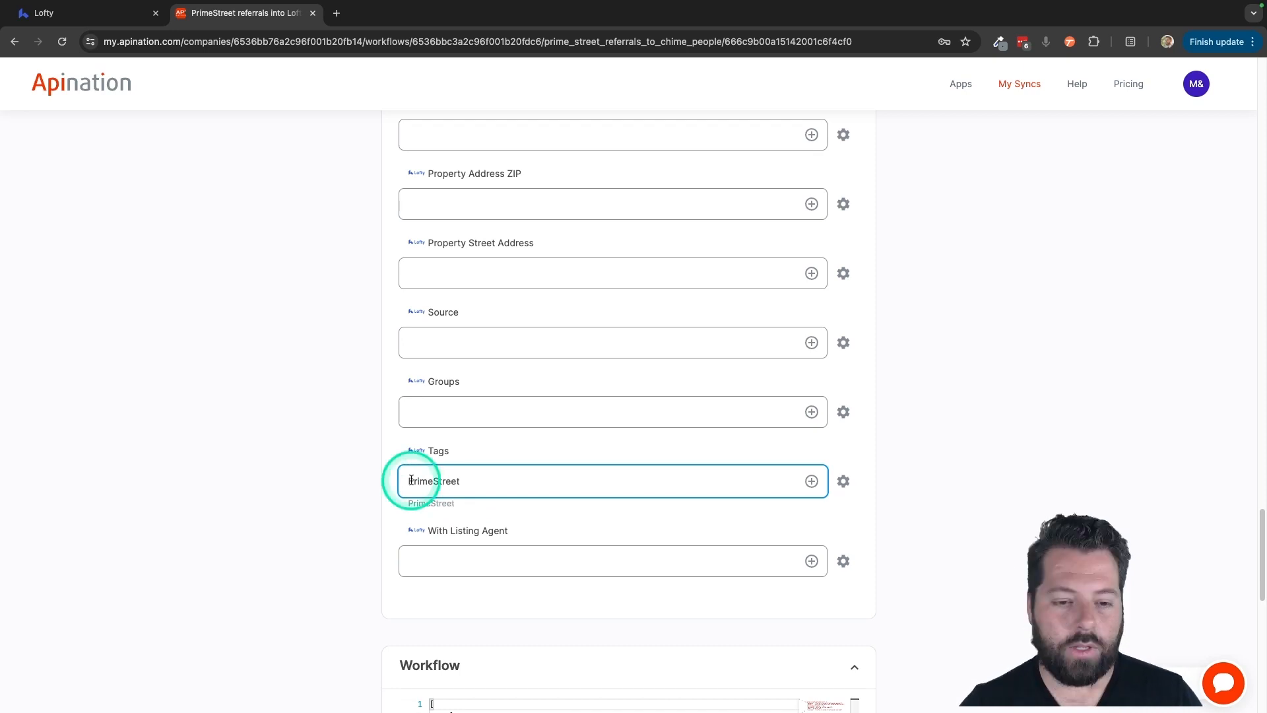
click(463, 481)
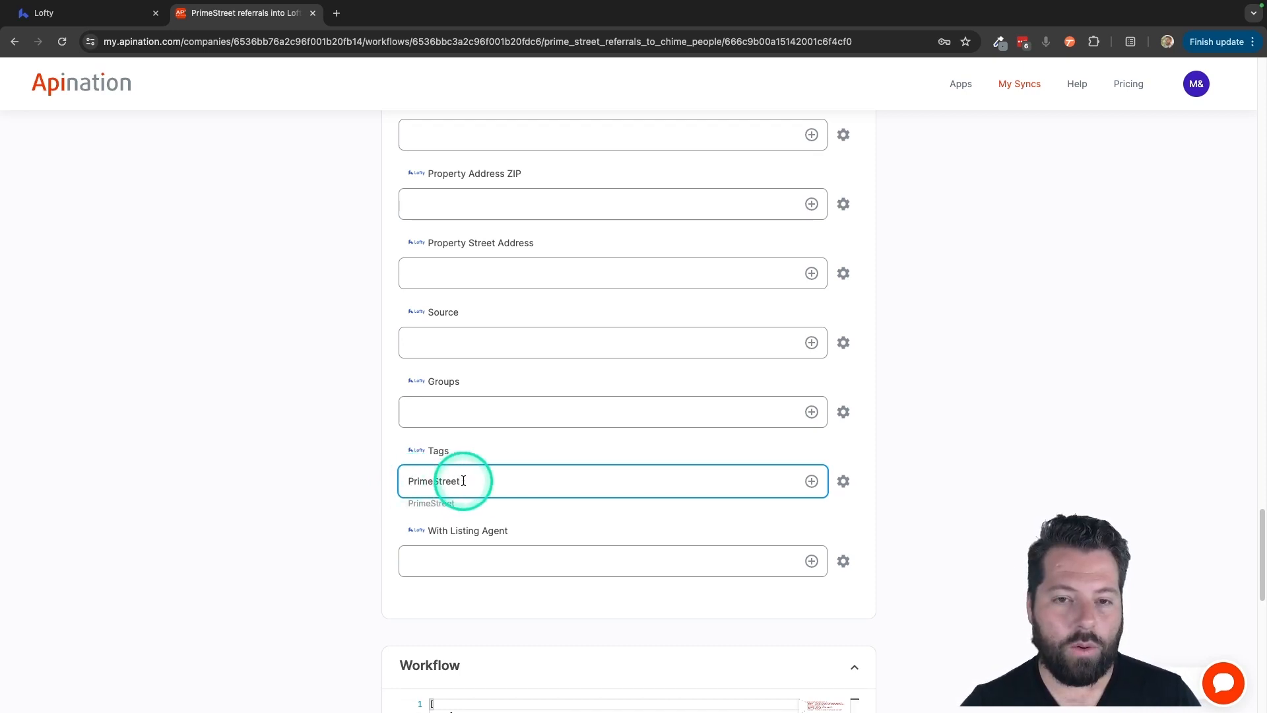
click(437, 343)
text(PrimeStreet)
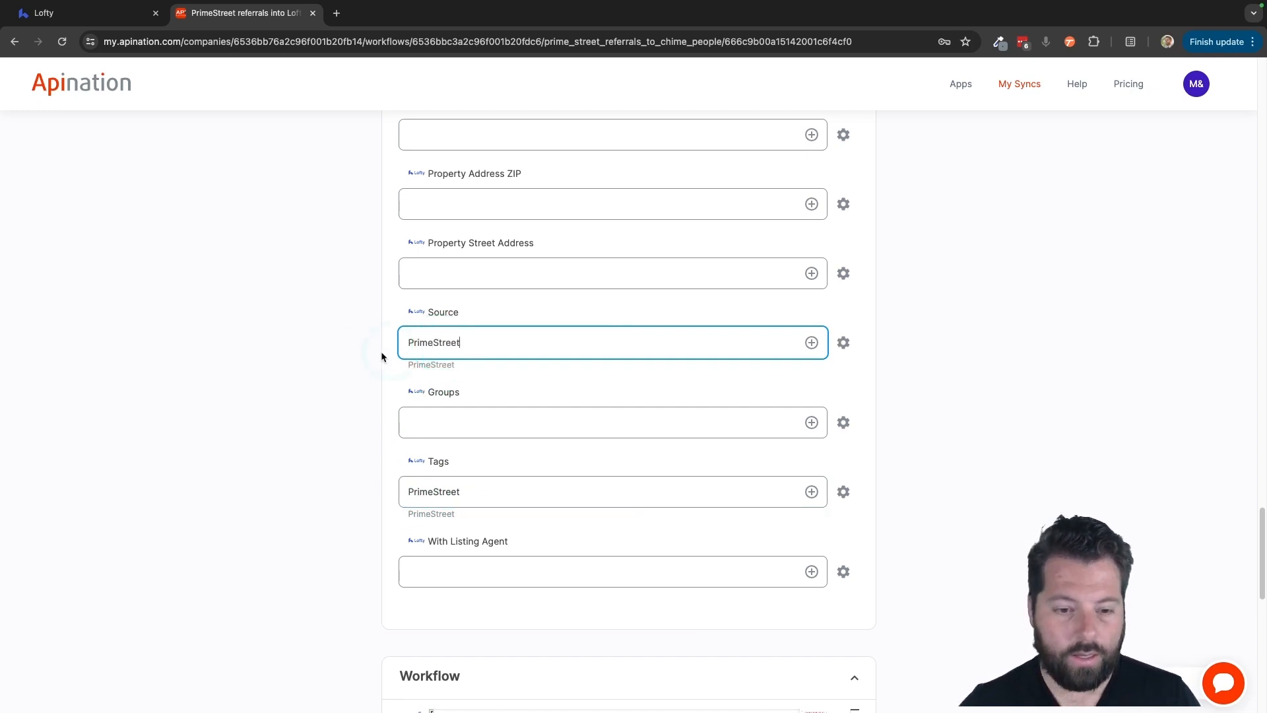
click(357, 379)
scroll(357, 381, up, 15)
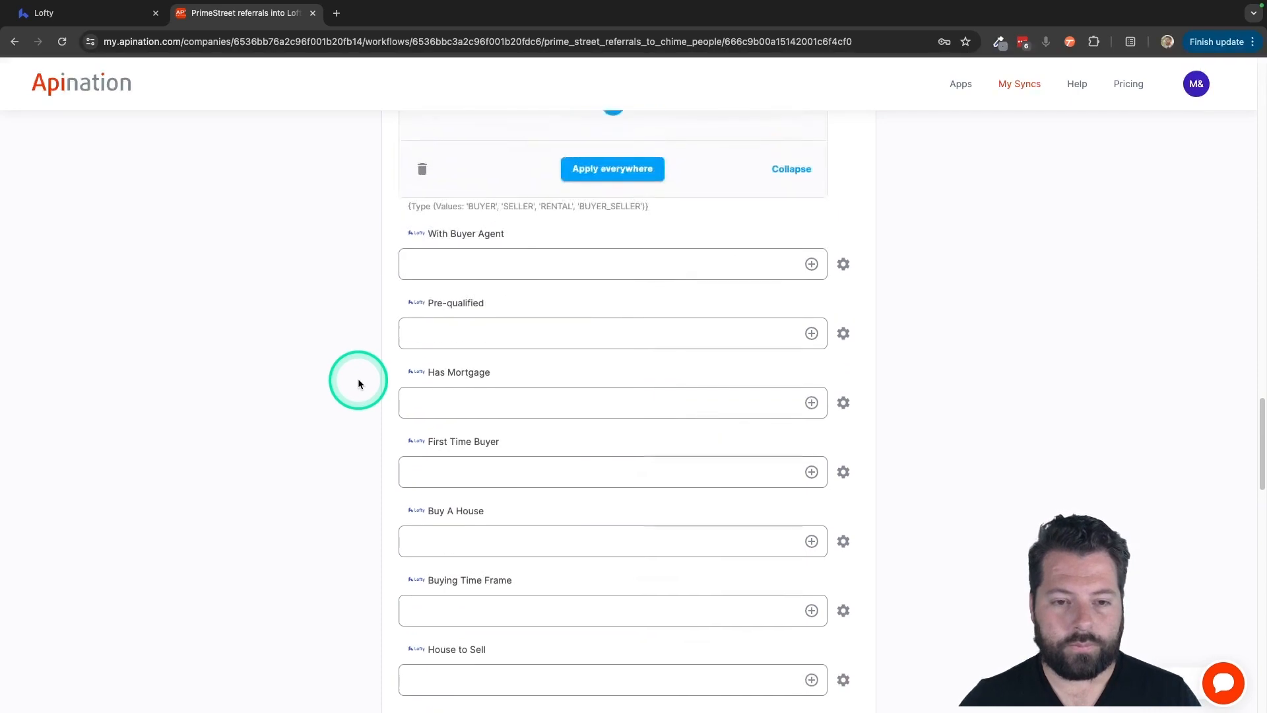
click(660, 248)
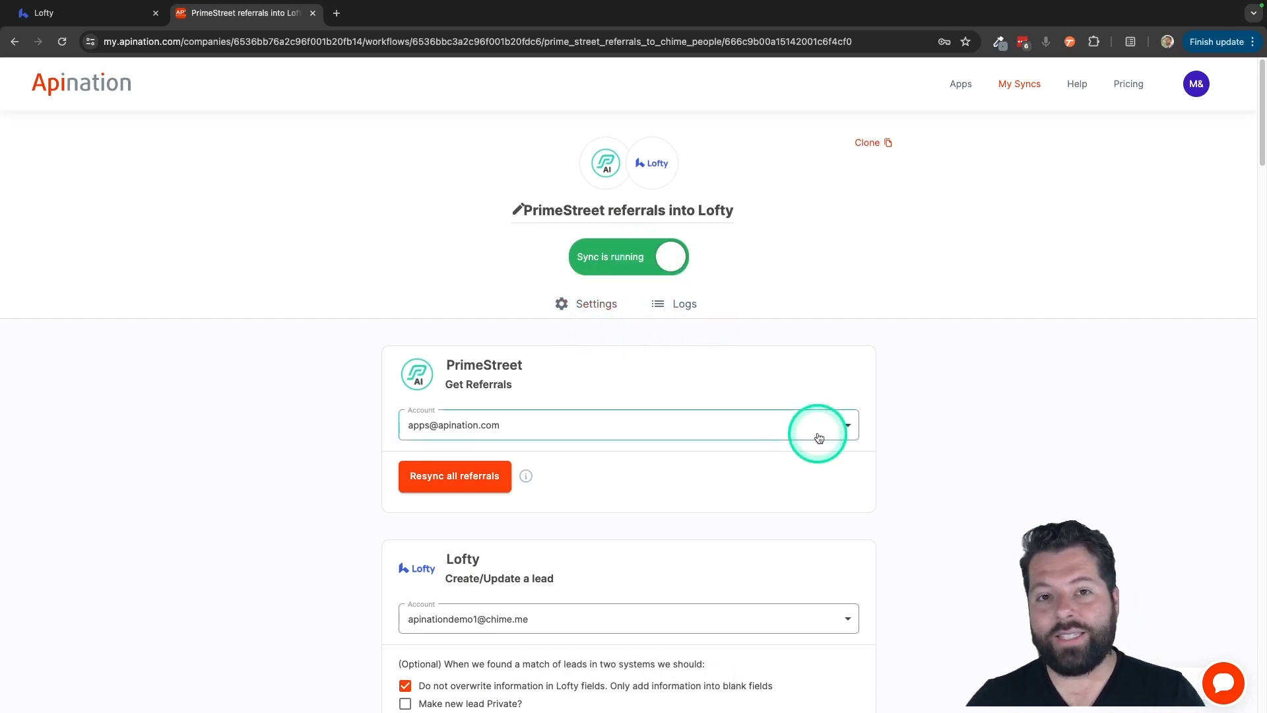
- Clone the PrimeStreet referrals into Lofty sync, creating a '(Copy)' workflow in a new tab
scroll(818, 438, down, 5)
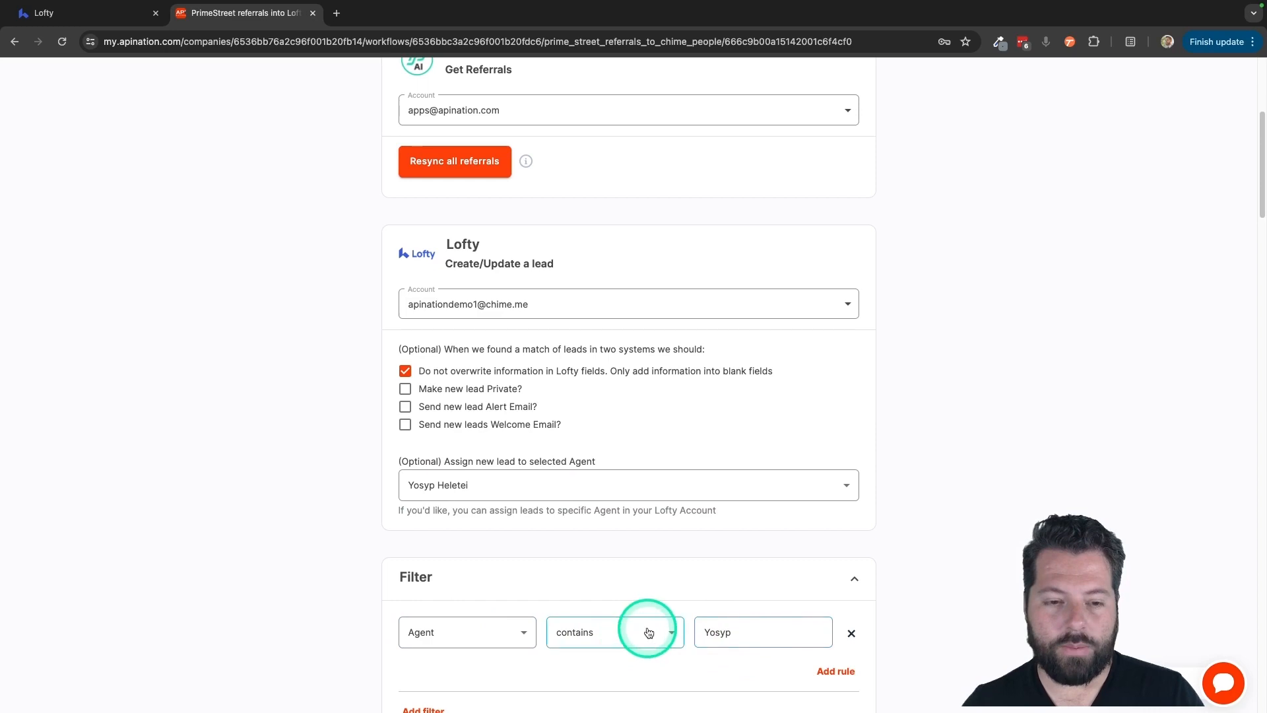
scroll(701, 512, up, 5)
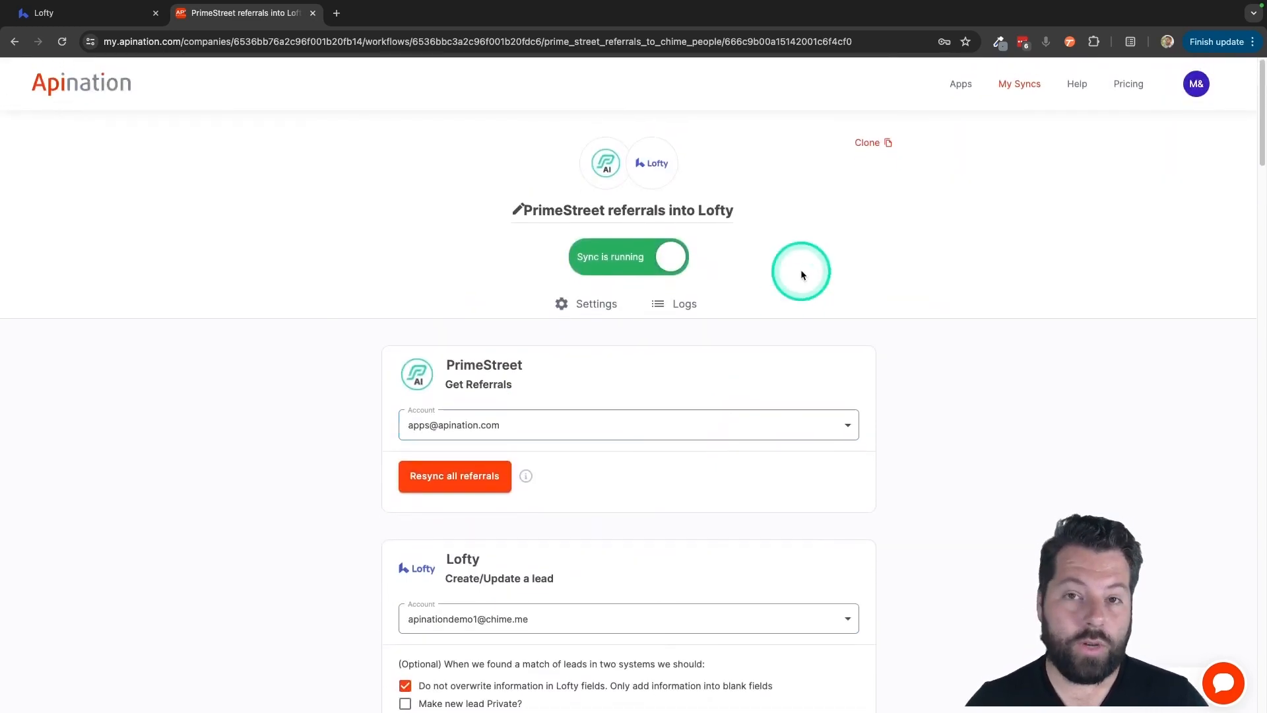
click(865, 144)
click(756, 436)
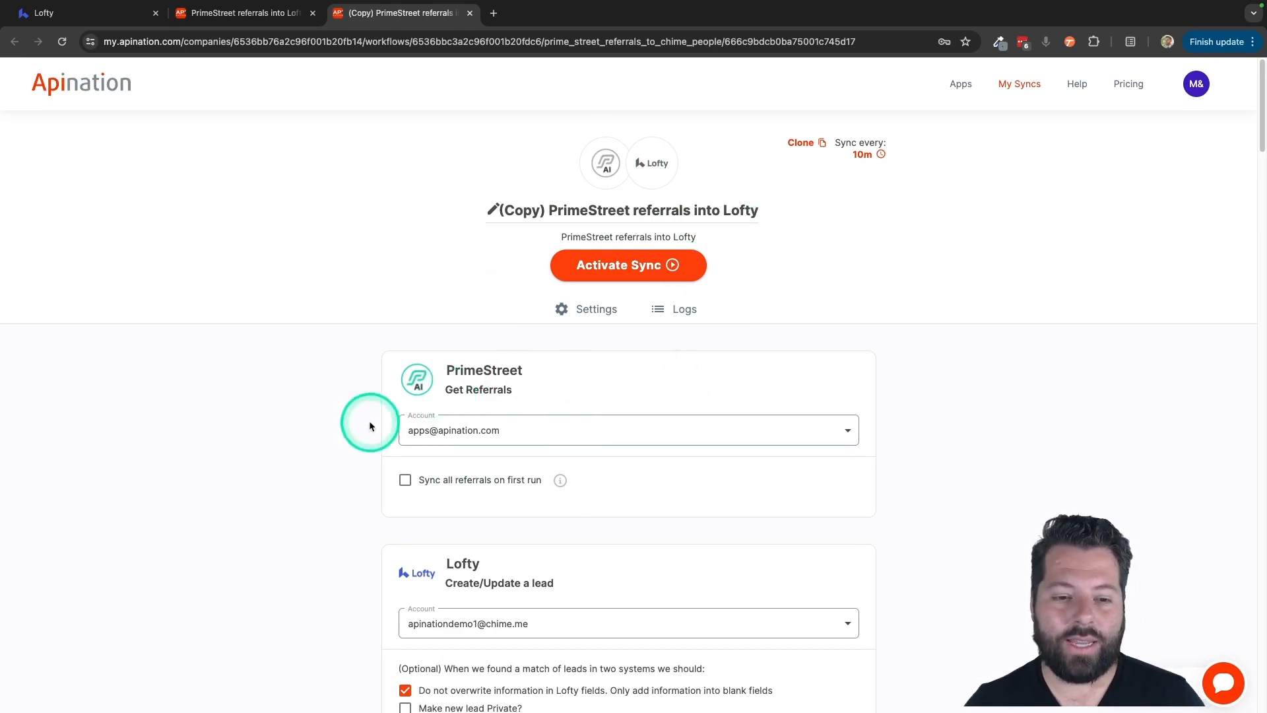
- In the copy, set Assign Agent to APINation ChimeDemo
scroll(319, 465, down, 4)
scroll(438, 425, down, 3)
click(488, 388)
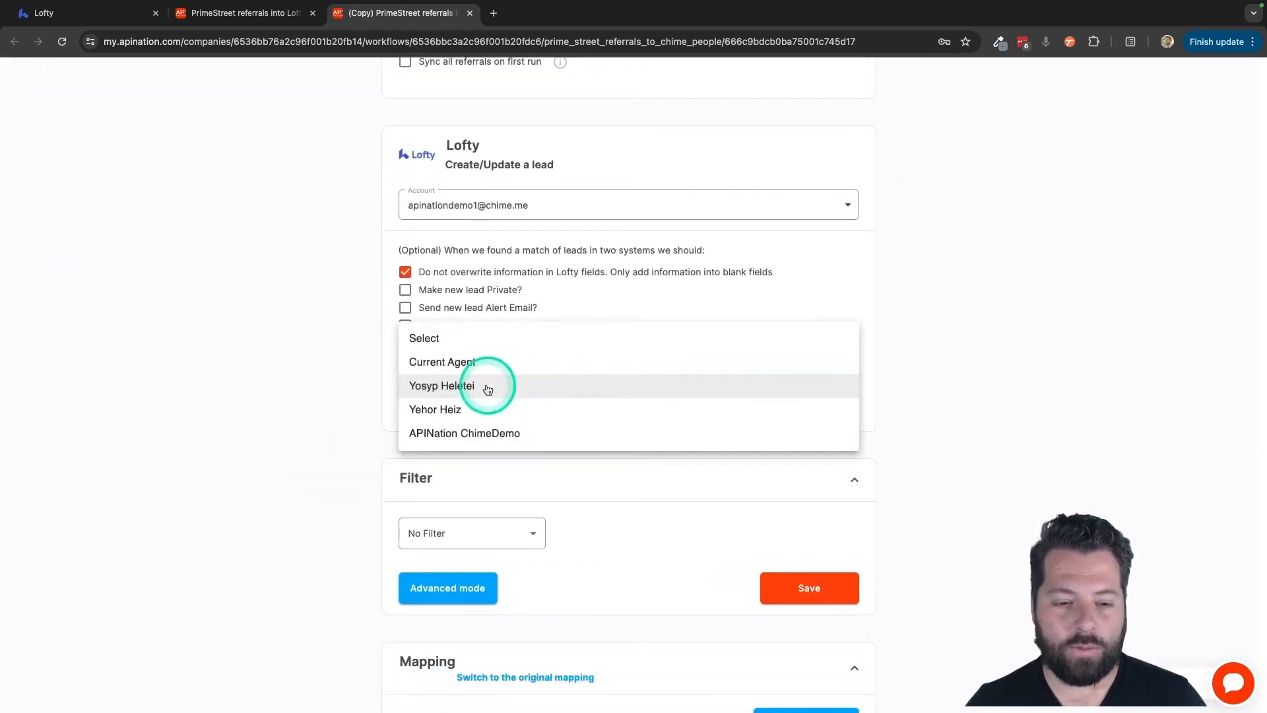
click(470, 437)
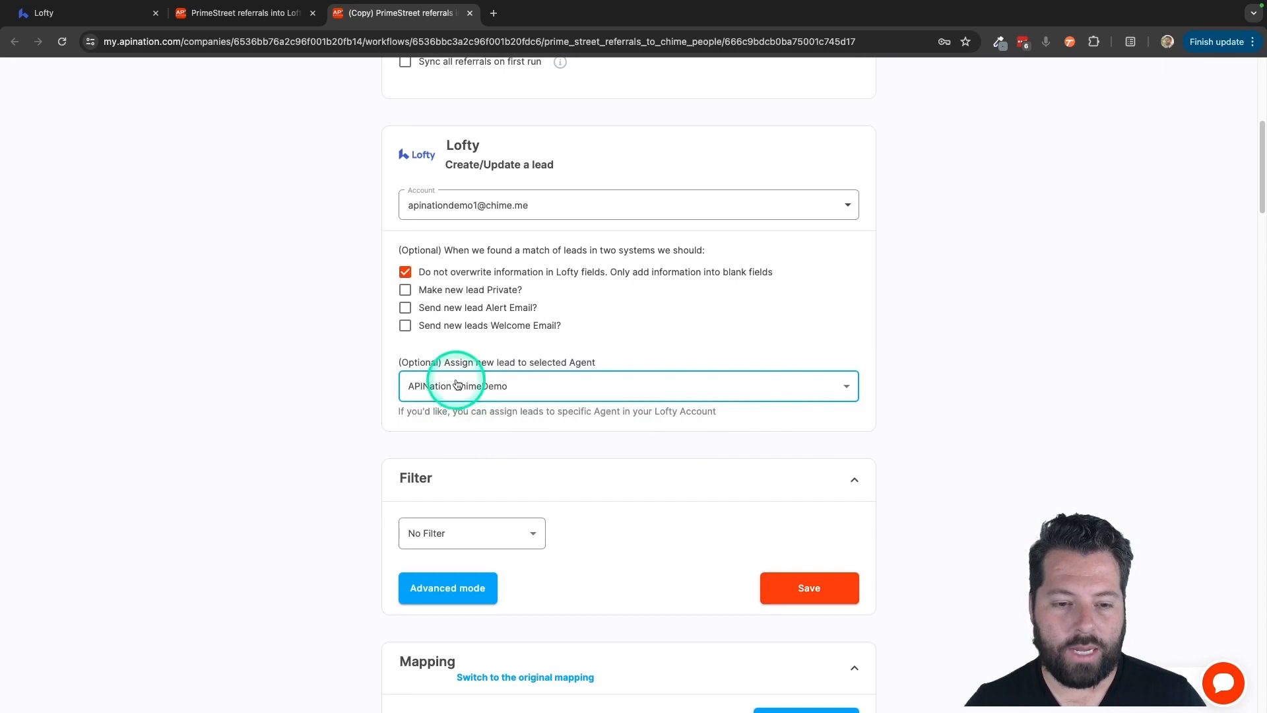
- Add and save a filter keeping only leads whose Agent contains ChimeDemo
scroll(332, 482, down, 5)
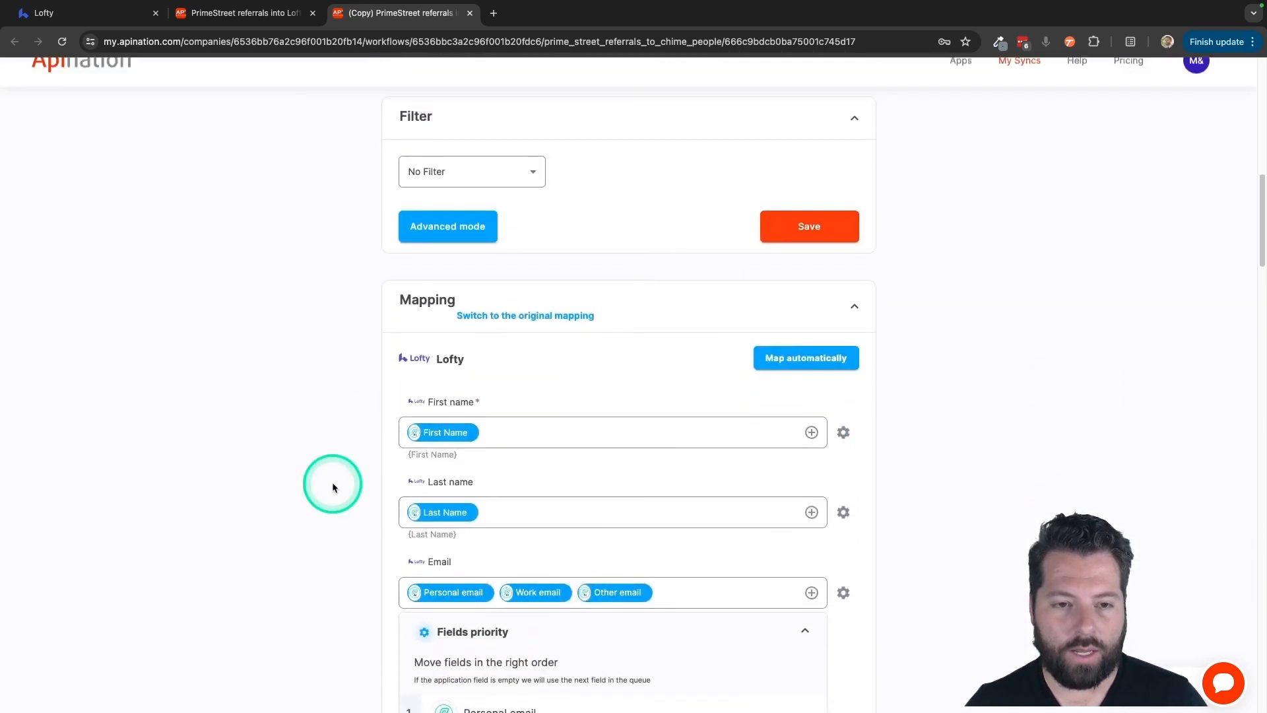
scroll(332, 482, up, 4)
click(452, 439)
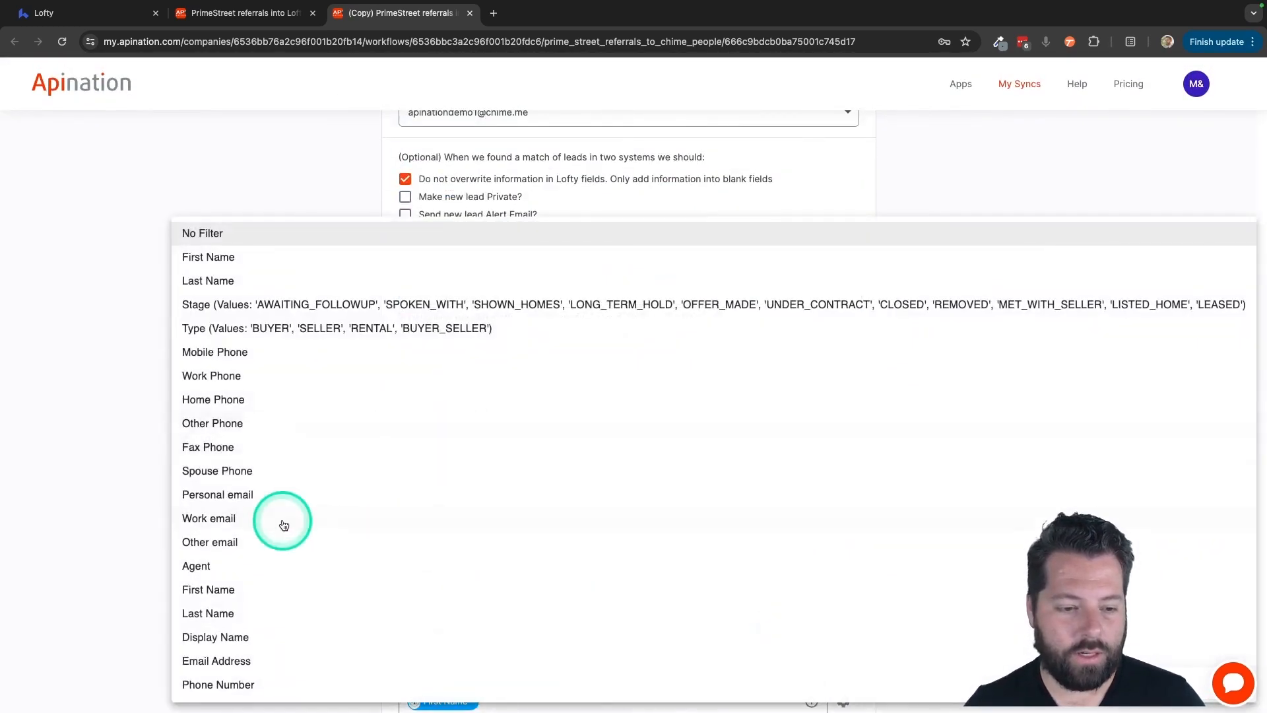
click(198, 567)
click(602, 441)
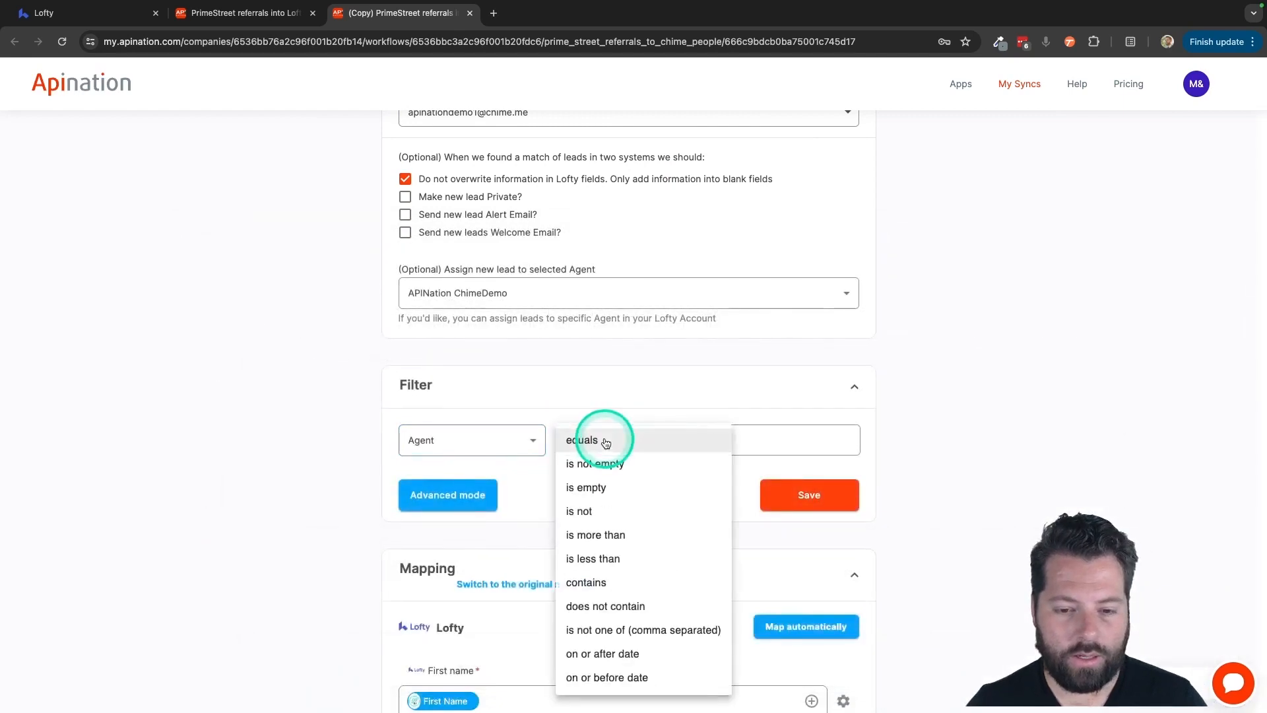
click(587, 582)
click(769, 449)
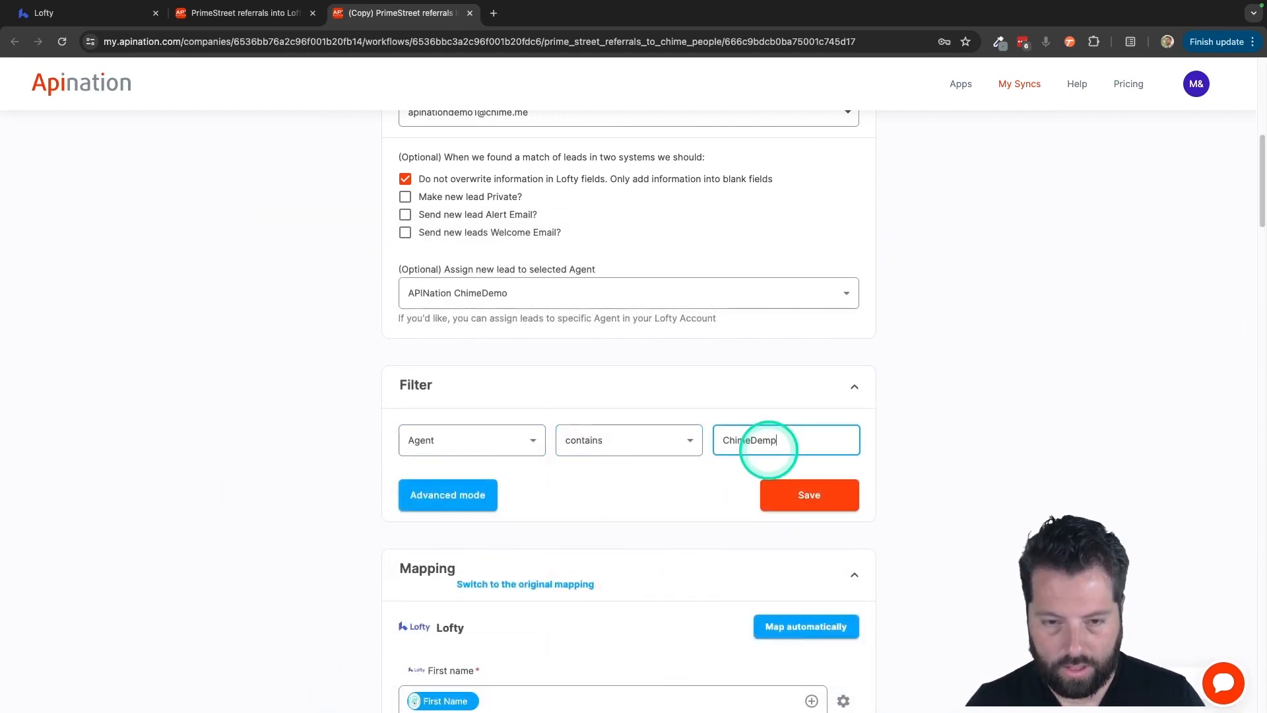
click(808, 496)
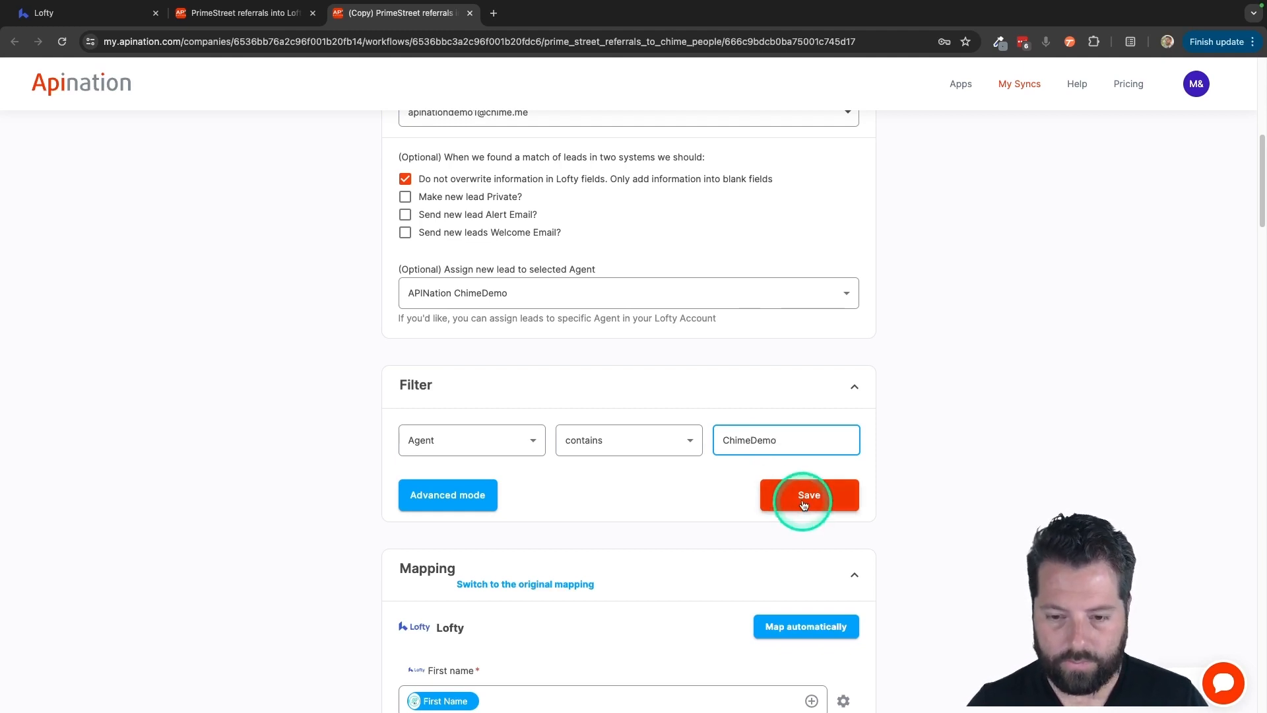
scroll(656, 406, up, 3)
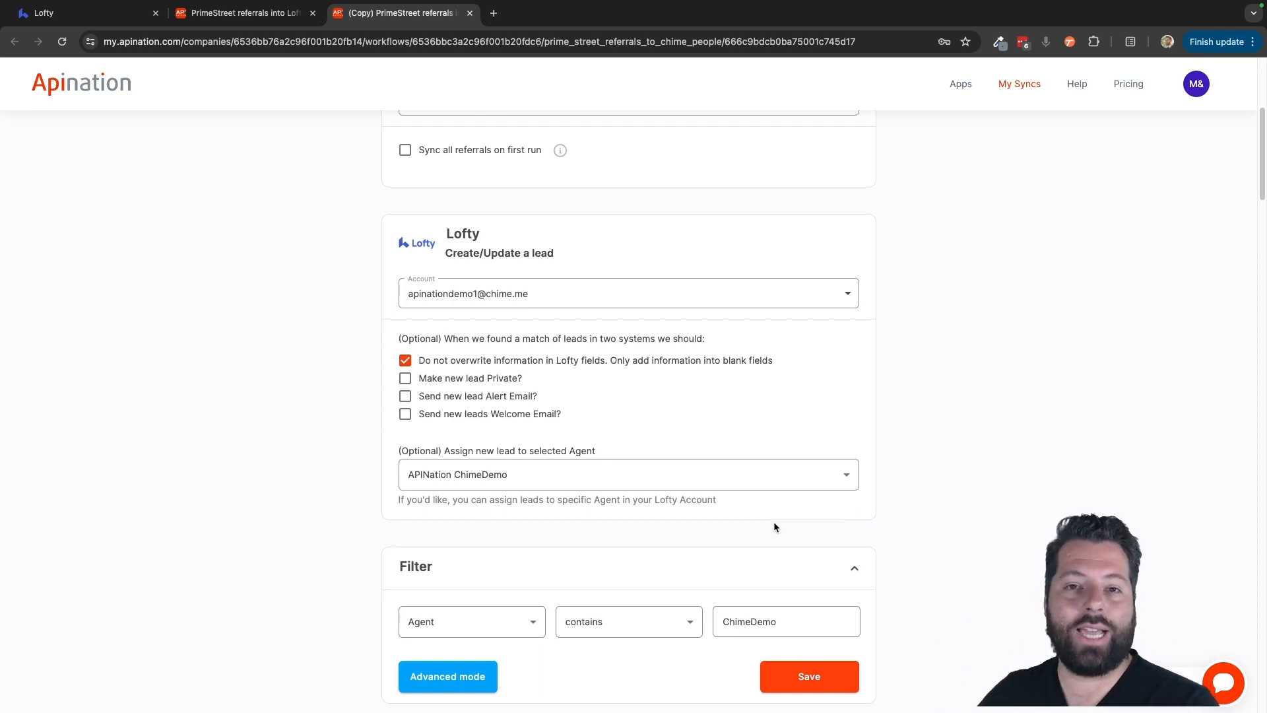
click(689, 335)
click(750, 623)
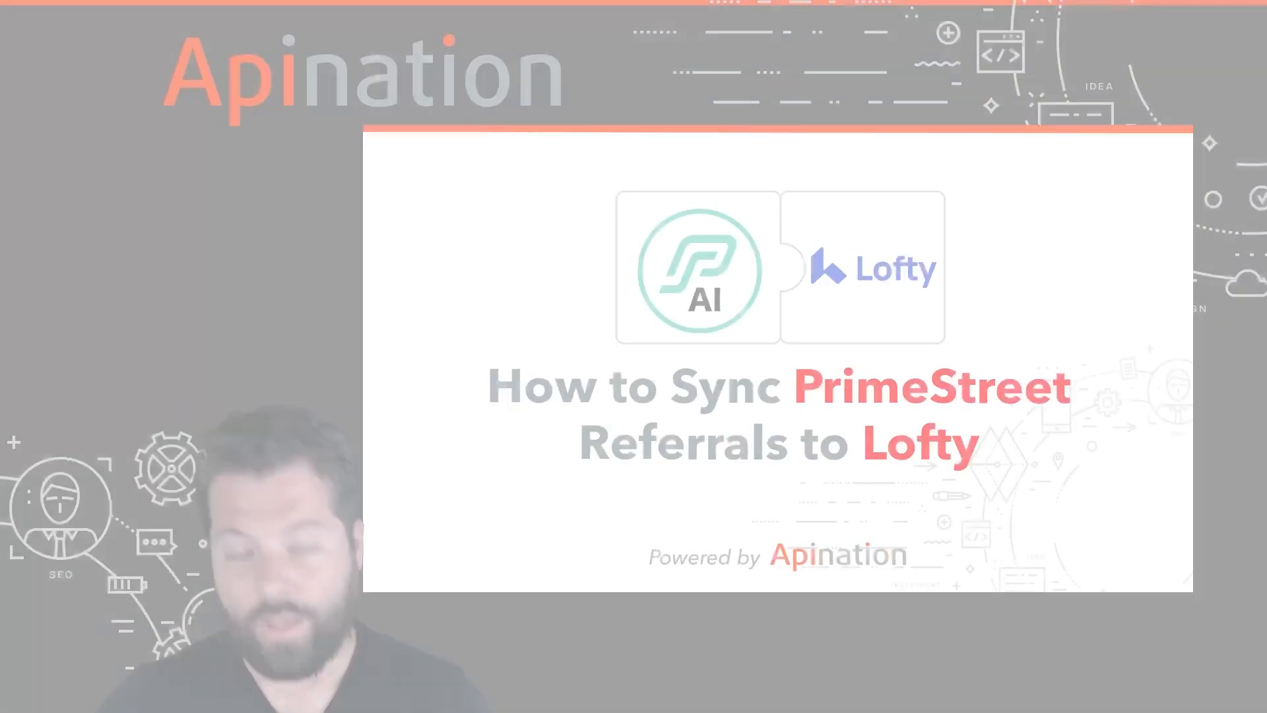